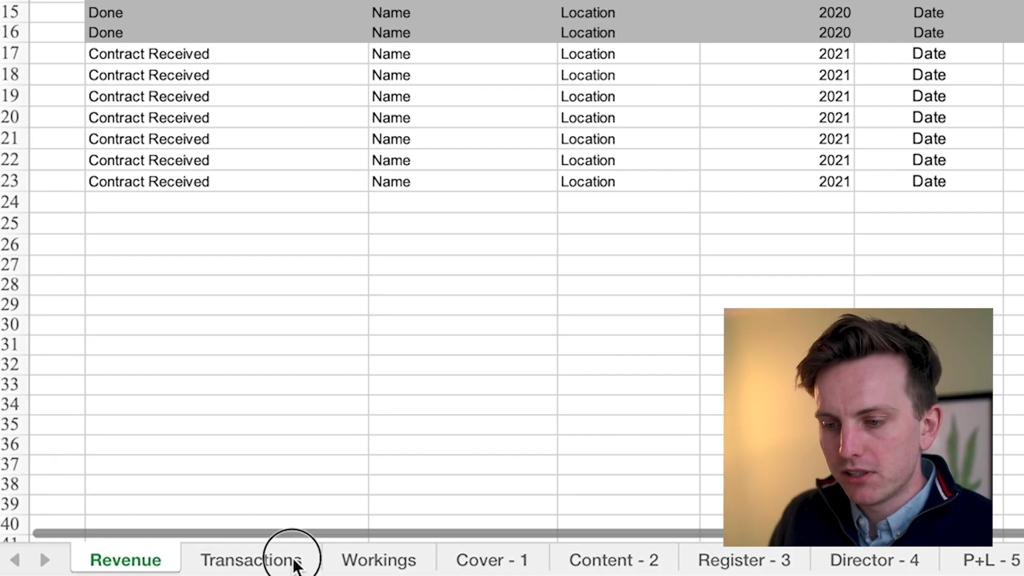
Switch to the Transactions sheet listing the 2020 expenses.
{"action": "left_click", "coordinate": [295, 564]}
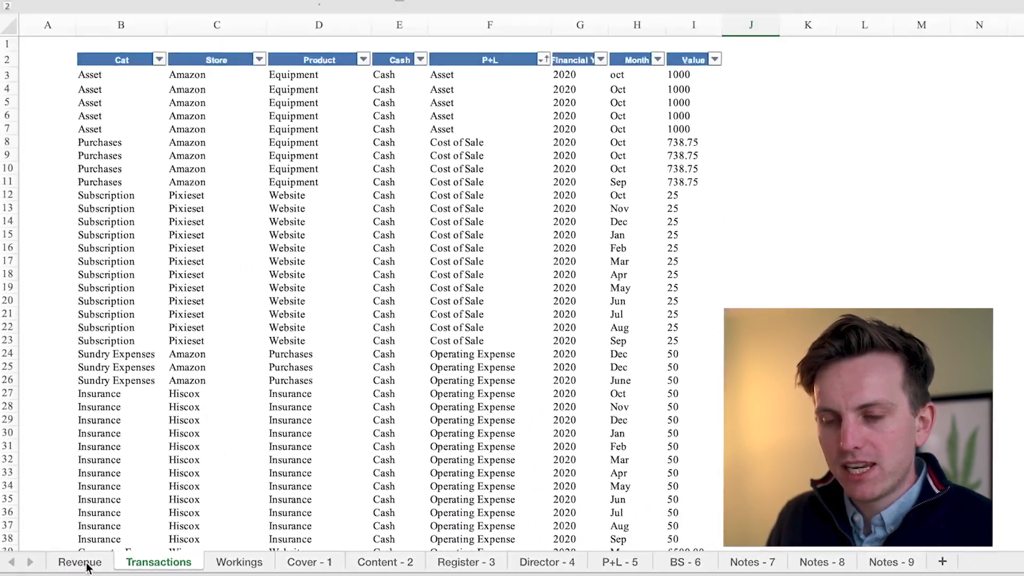
On the Revenue sheet, highlight the location, financial year and price of completed bookings in rows 4–16.
{"action": "left_click", "coordinate": [137, 566]}
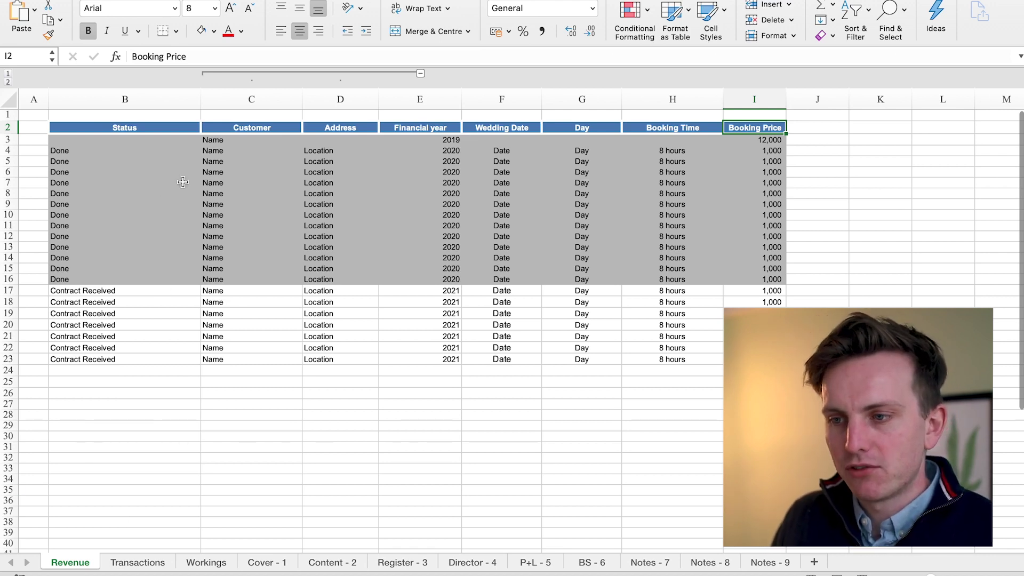
{"action": "left_click_drag", "start_coordinate": [317, 154], "coordinate": [312, 276]}
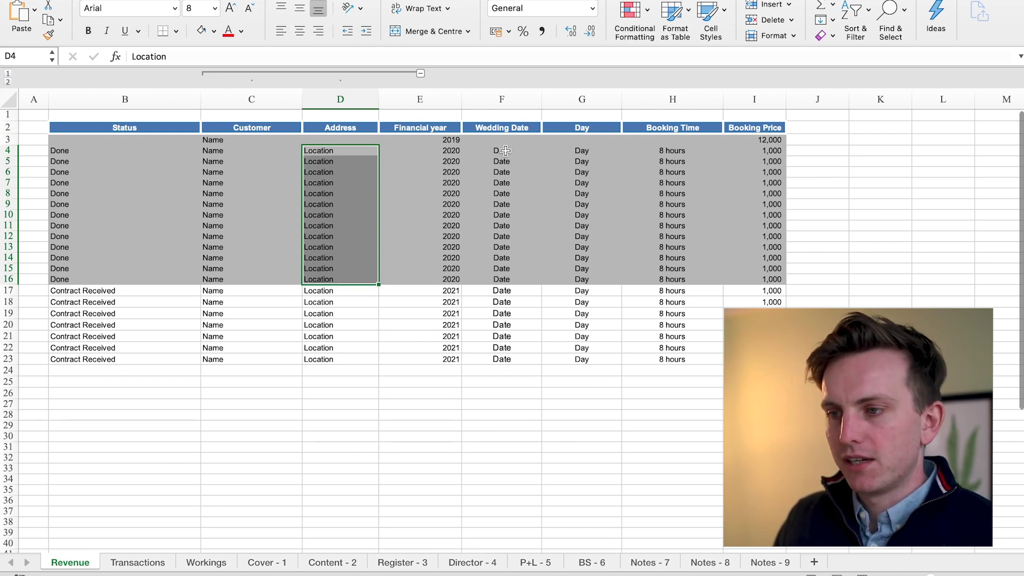
{"action": "left_click_drag", "start_coordinate": [442, 151], "coordinate": [447, 281]}
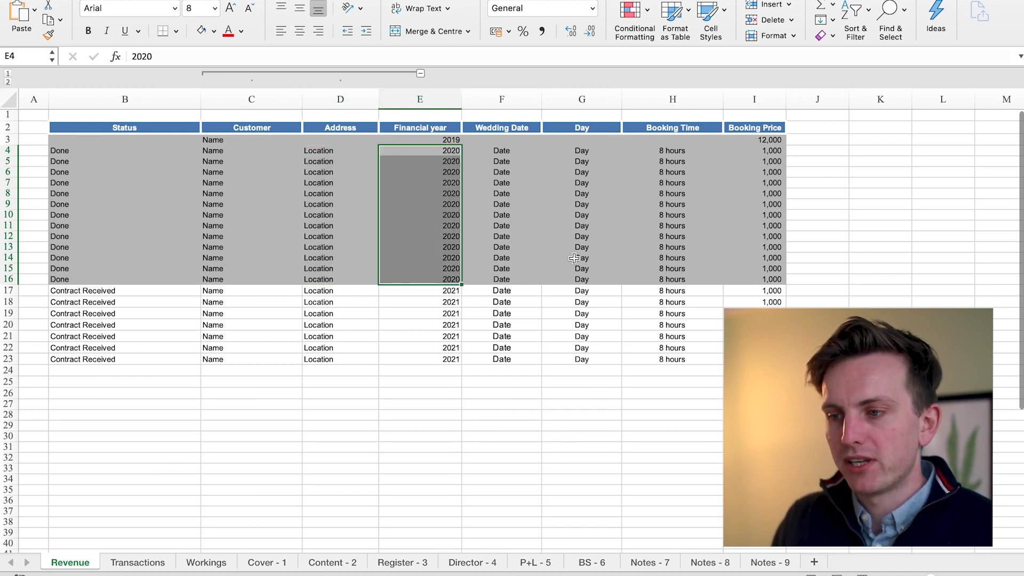
{"action": "left_click_drag", "start_coordinate": [777, 151], "coordinate": [769, 277]}
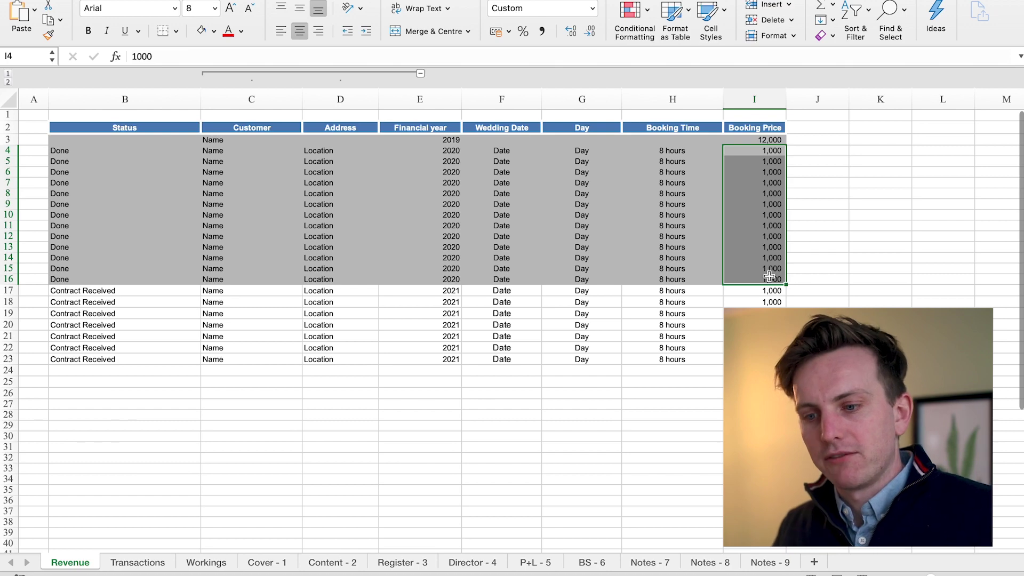
On Transactions, widen column B to 21.40 and point out the Cost of Sale entry in F9.
{"action": "left_click", "coordinate": [138, 563]}
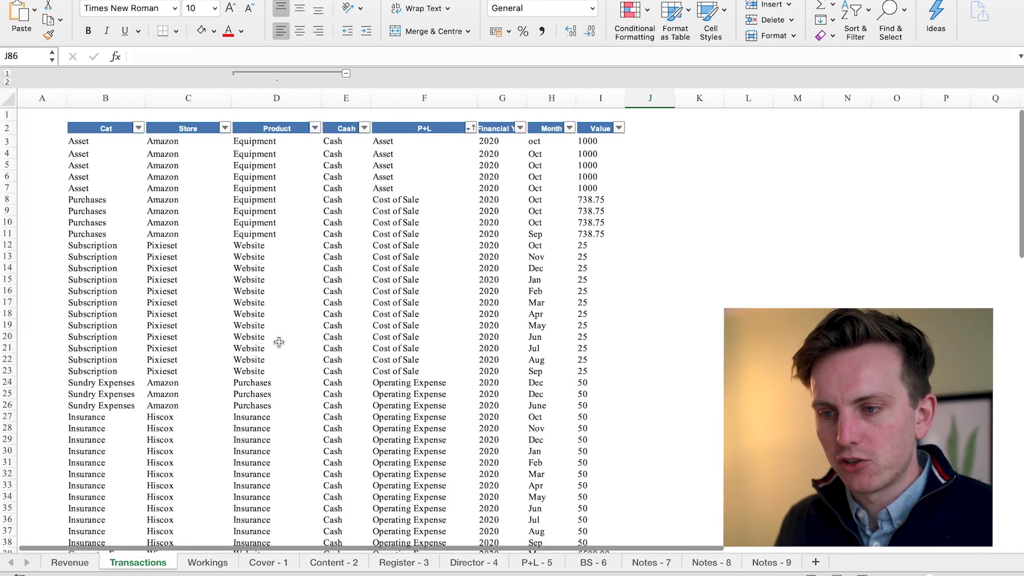
{"action": "left_click_drag", "start_coordinate": [144, 103], "coordinate": [166, 104]}
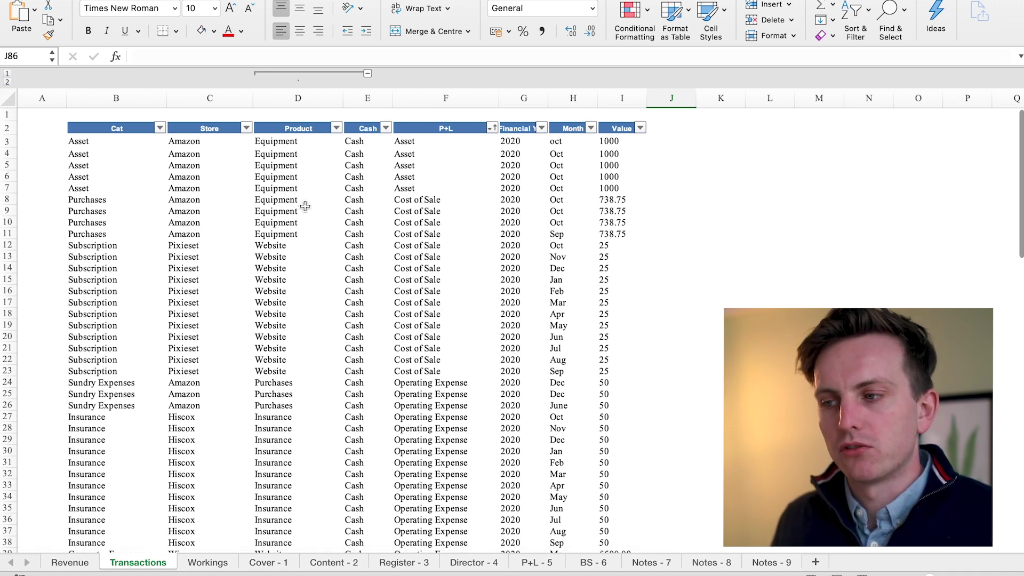
{"action": "left_click", "coordinate": [402, 210]}
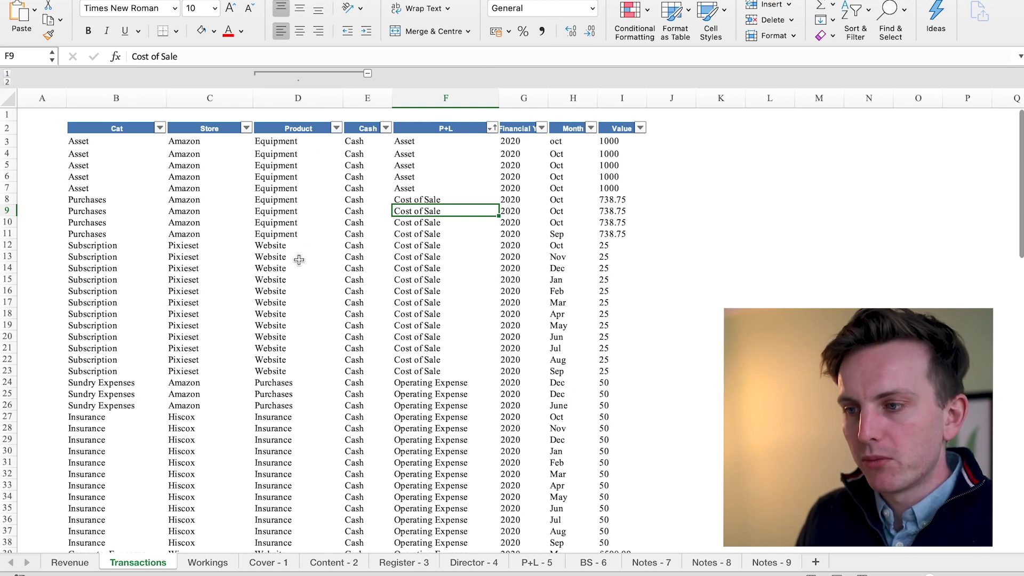
Scroll down the expenses, highlighting example entries including the Wix website expense in C39.
{"action": "scroll", "coordinate": [226, 245], "scroll_direction": "down", "scroll_amount": 2}
{"action": "left_click_drag", "start_coordinate": [205, 220], "coordinate": [184, 324]}
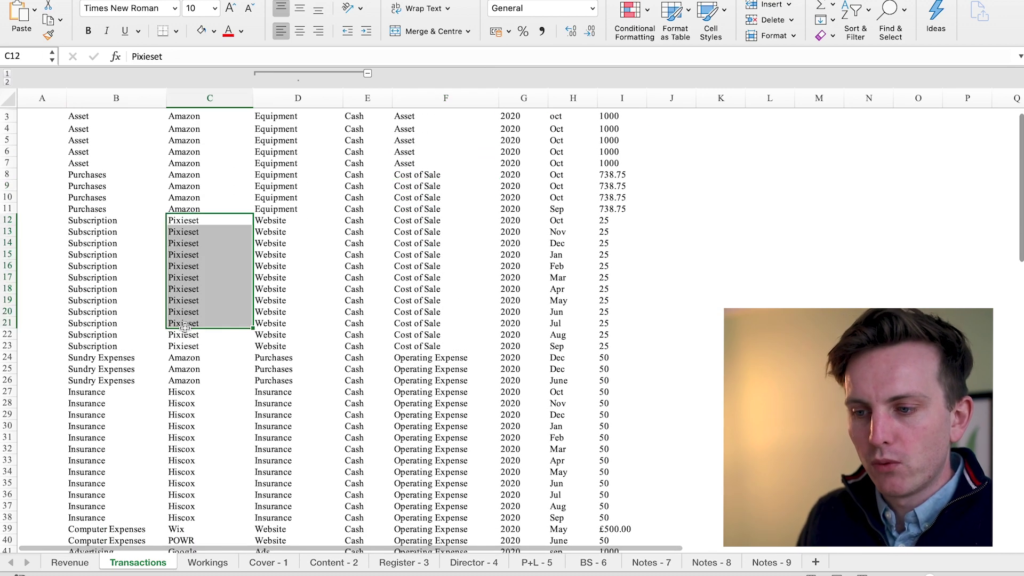
{"action": "scroll", "coordinate": [206, 359], "scroll_direction": "down", "scroll_amount": 5}
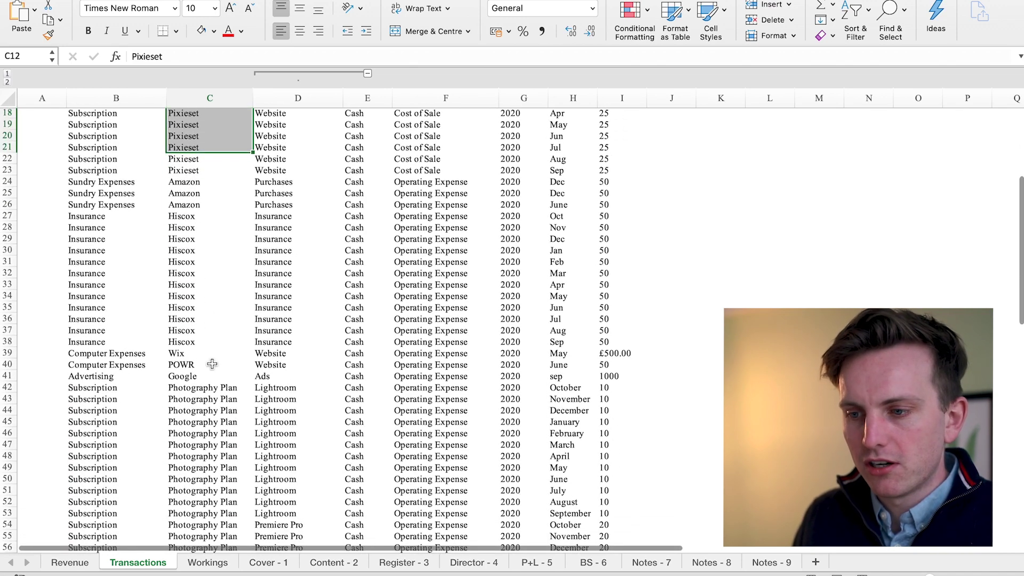
{"action": "left_click", "coordinate": [205, 354]}
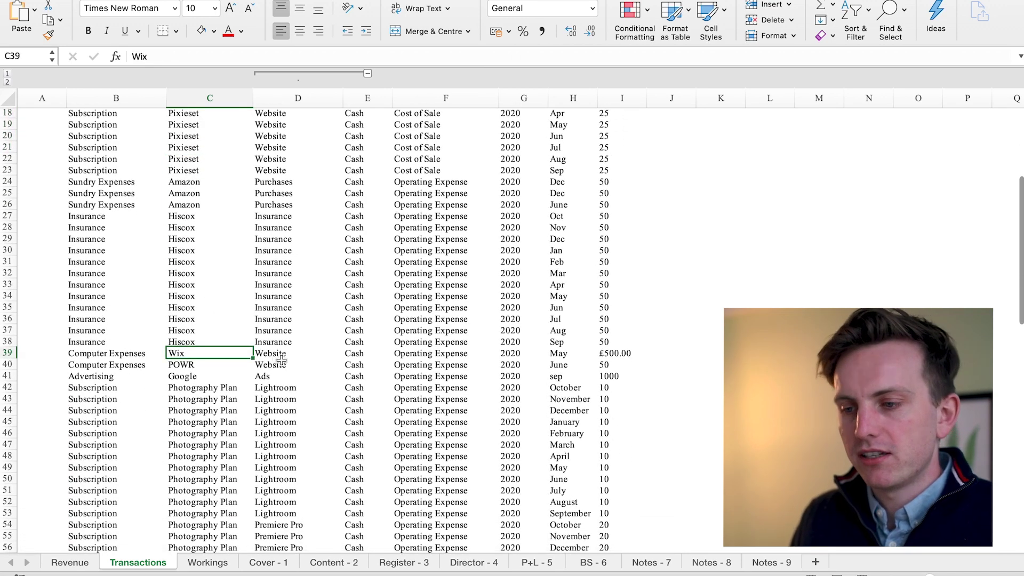
{"action": "scroll", "coordinate": [282, 331], "scroll_direction": "down", "scroll_amount": 5}
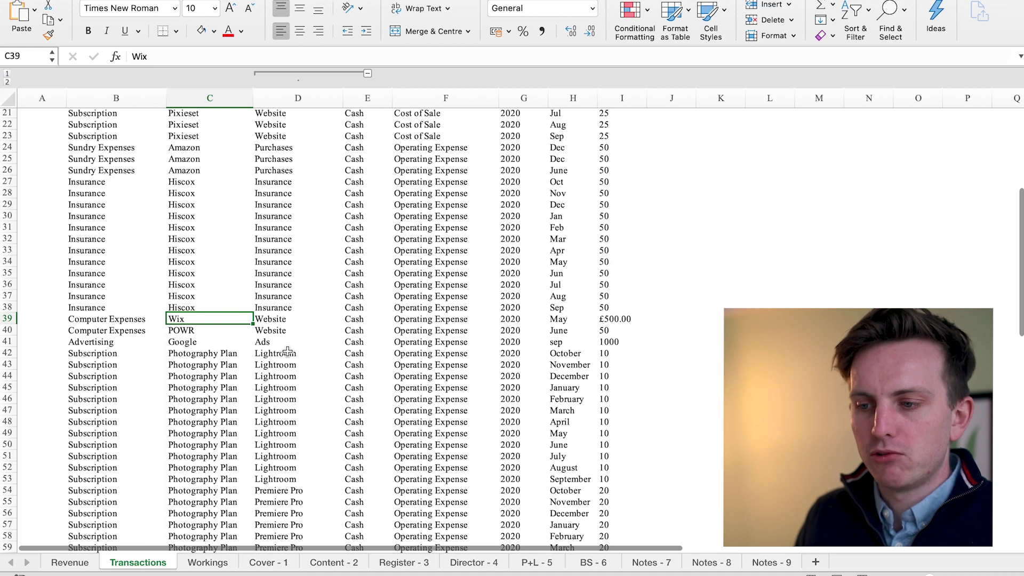
{"action": "left_click_drag", "start_coordinate": [277, 289], "coordinate": [254, 482]}
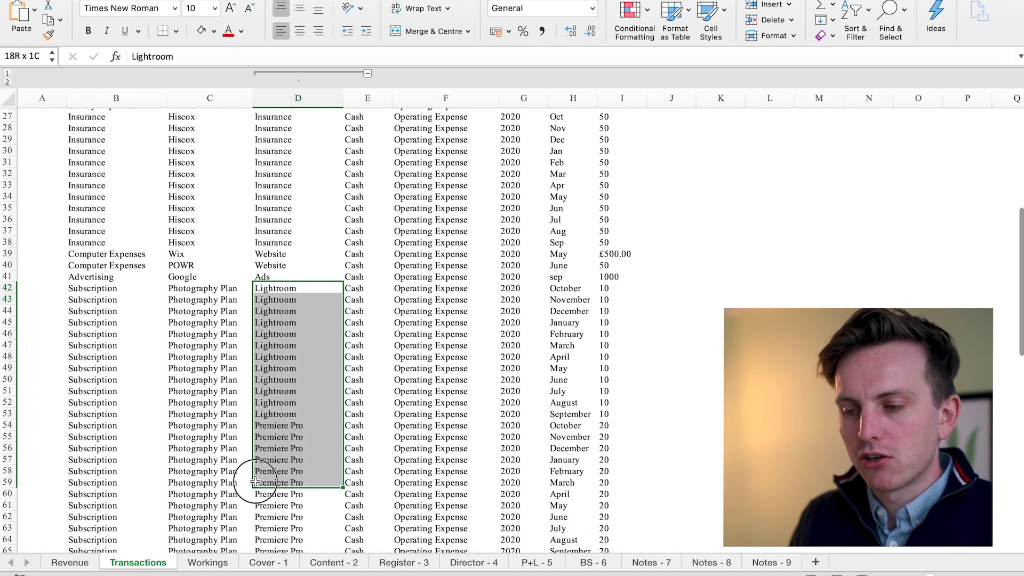
Highlight the depreciation, travel and home office rows, then scroll back up.
{"action": "scroll", "coordinate": [255, 481], "scroll_direction": "down", "scroll_amount": 1}
{"action": "scroll", "coordinate": [255, 481], "scroll_direction": "down", "scroll_amount": 8}
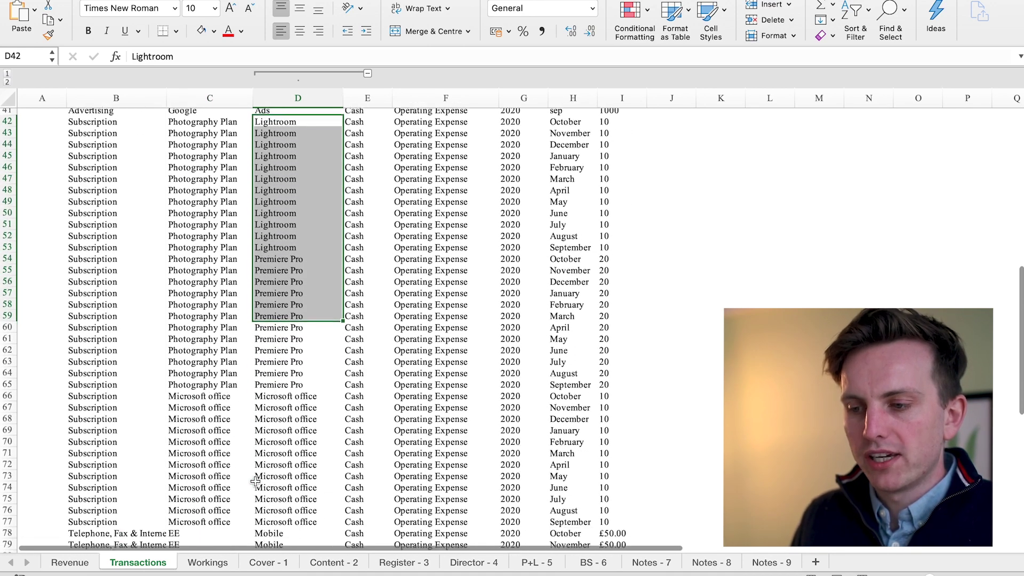
{"action": "left_click_drag", "start_coordinate": [308, 365], "coordinate": [300, 462]}
{"action": "scroll", "coordinate": [302, 467], "scroll_direction": "down", "scroll_amount": 2}
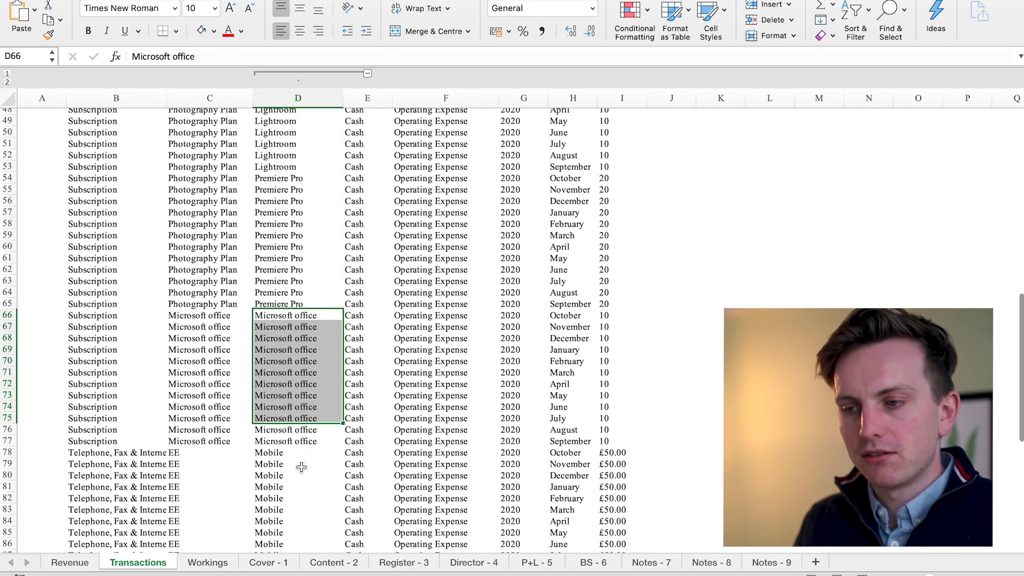
{"action": "scroll", "coordinate": [301, 468], "scroll_direction": "down", "scroll_amount": 6}
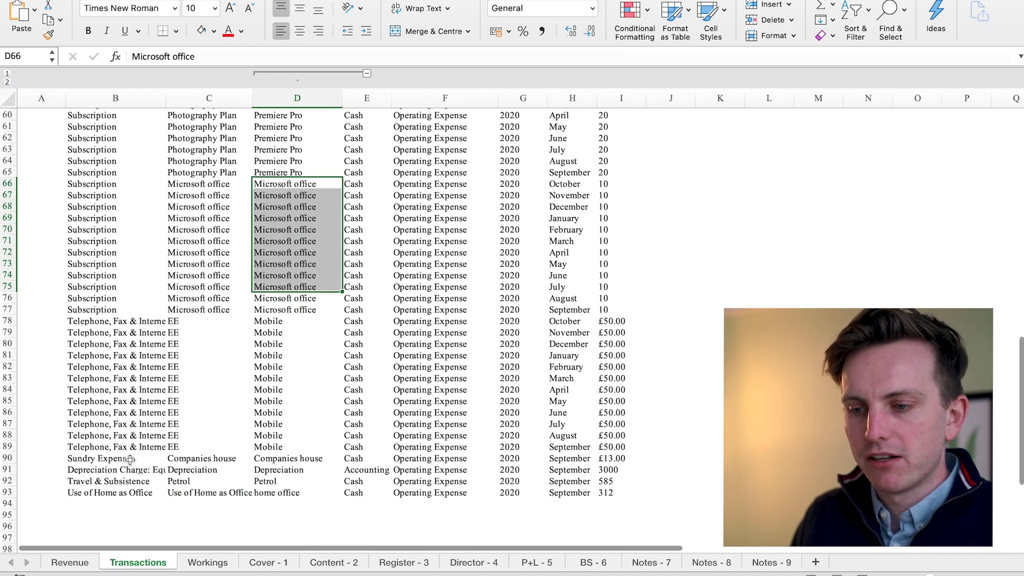
{"action": "left_click_drag", "start_coordinate": [106, 459], "coordinate": [127, 469]}
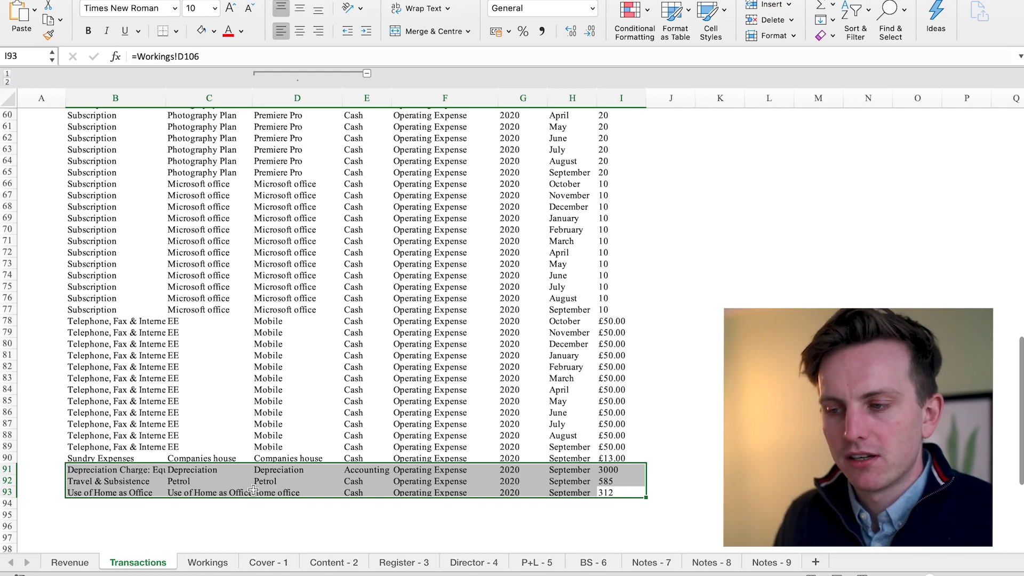
{"action": "scroll", "coordinate": [254, 491], "scroll_direction": "up", "scroll_amount": 20}
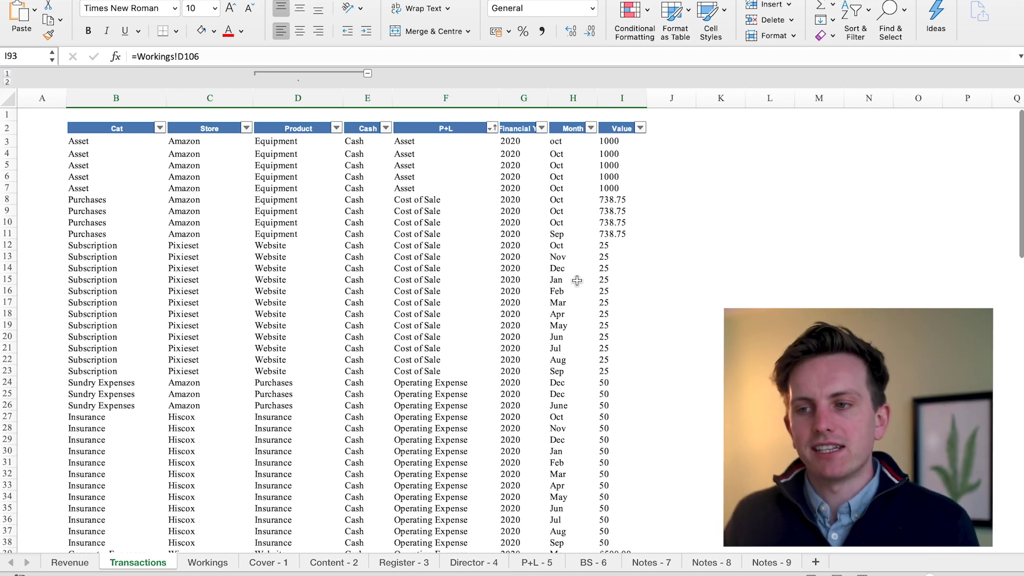
{"action": "left_click", "coordinate": [454, 100]}
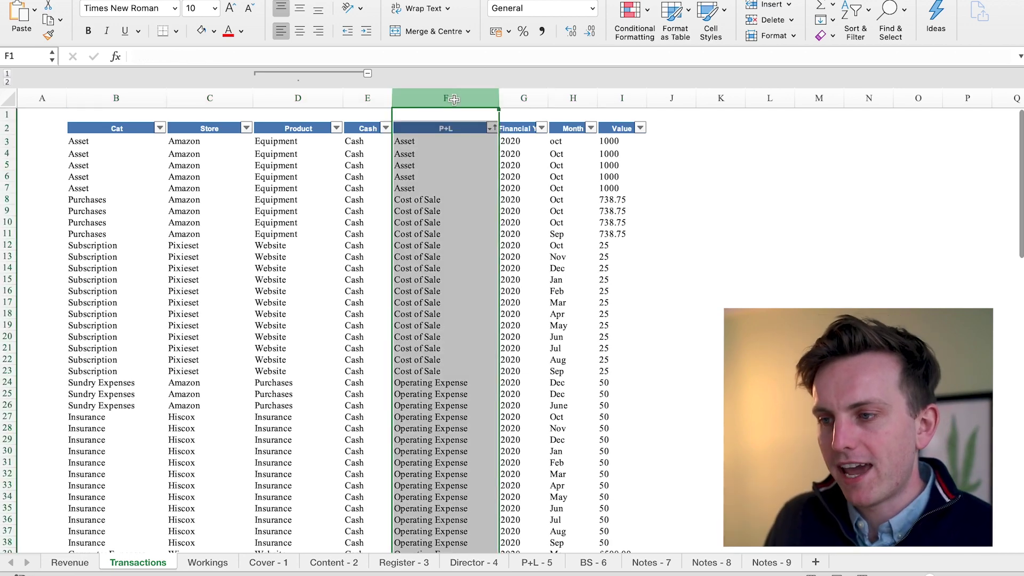
{"action": "scroll", "coordinate": [574, 165], "scroll_direction": "down", "scroll_amount": 15}
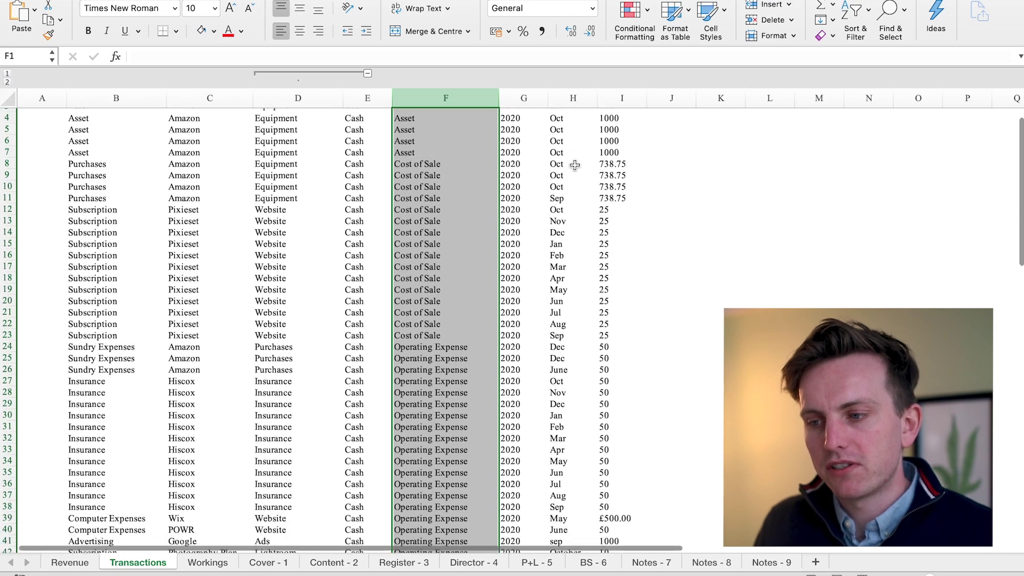
{"action": "scroll", "coordinate": [574, 165], "scroll_direction": "up", "scroll_amount": 15}
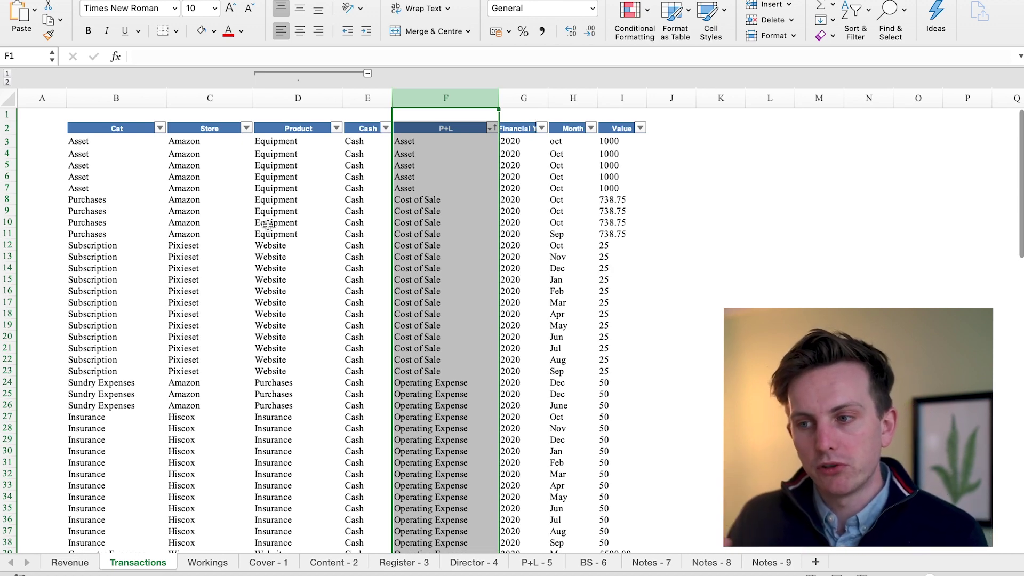
{"action": "left_click", "coordinate": [524, 98]}
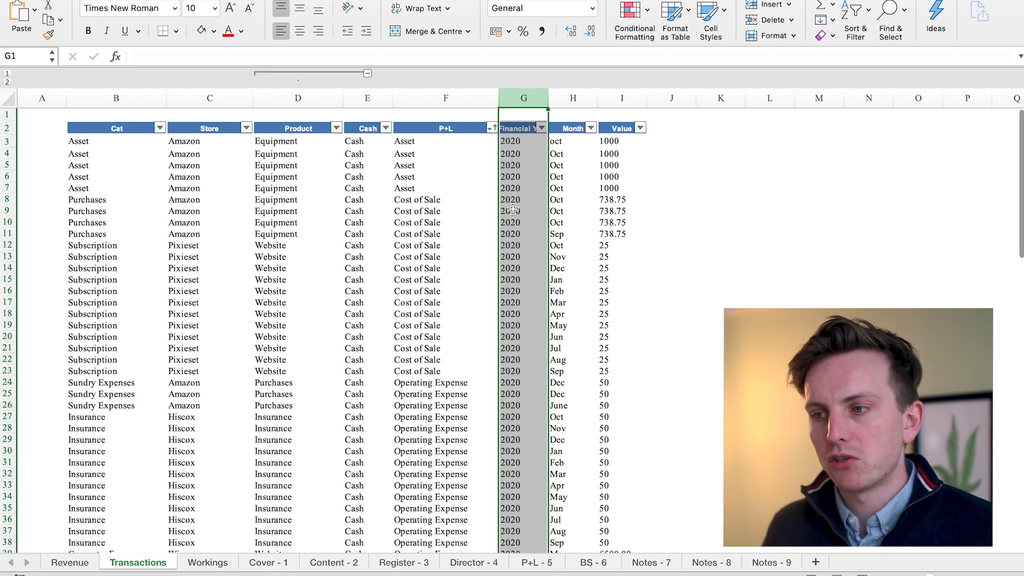
{"action": "left_click_drag", "start_coordinate": [128, 167], "coordinate": [123, 428]}
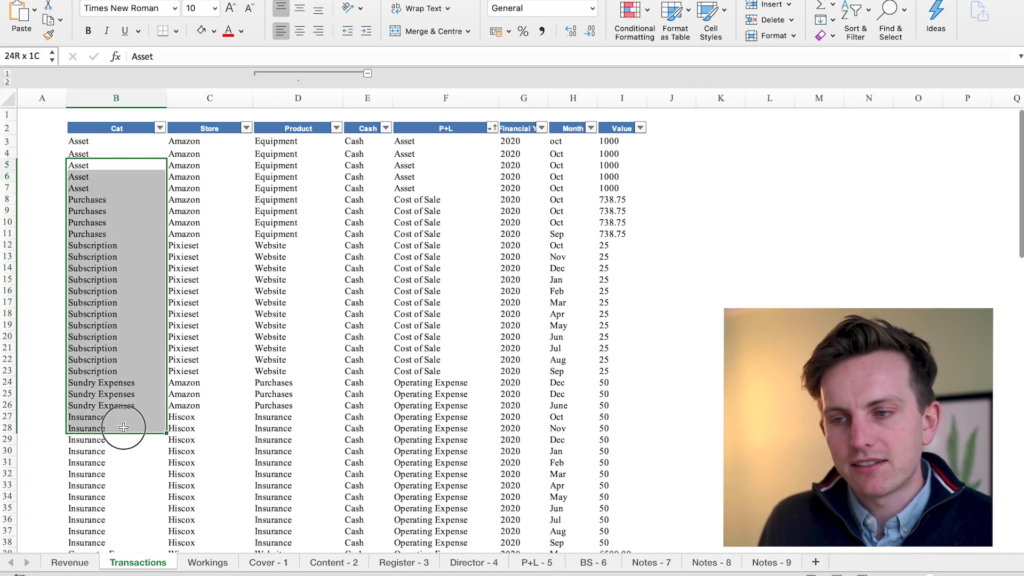
{"action": "scroll", "coordinate": [129, 260], "scroll_direction": "down", "scroll_amount": 1}
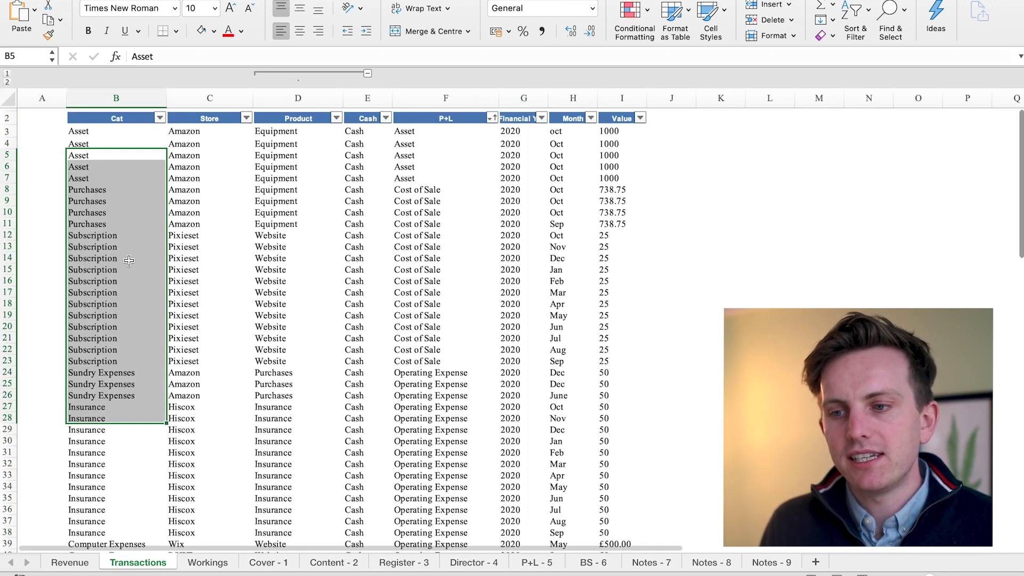
{"action": "scroll", "coordinate": [129, 260], "scroll_direction": "up", "scroll_amount": 1}
{"action": "left_click", "coordinate": [115, 222]}
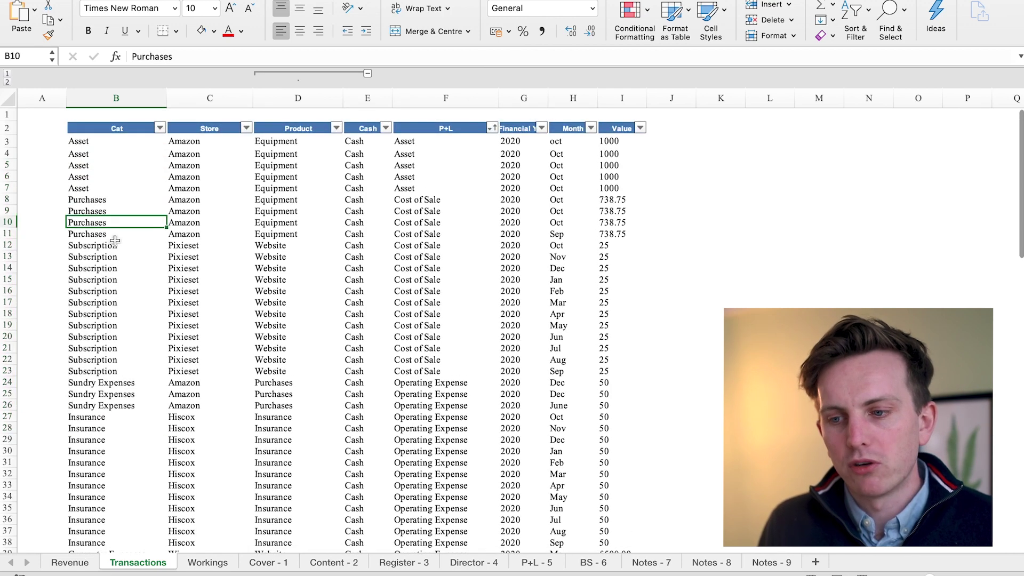
{"action": "left_click", "coordinate": [109, 280]}
{"action": "left_click", "coordinate": [124, 394]}
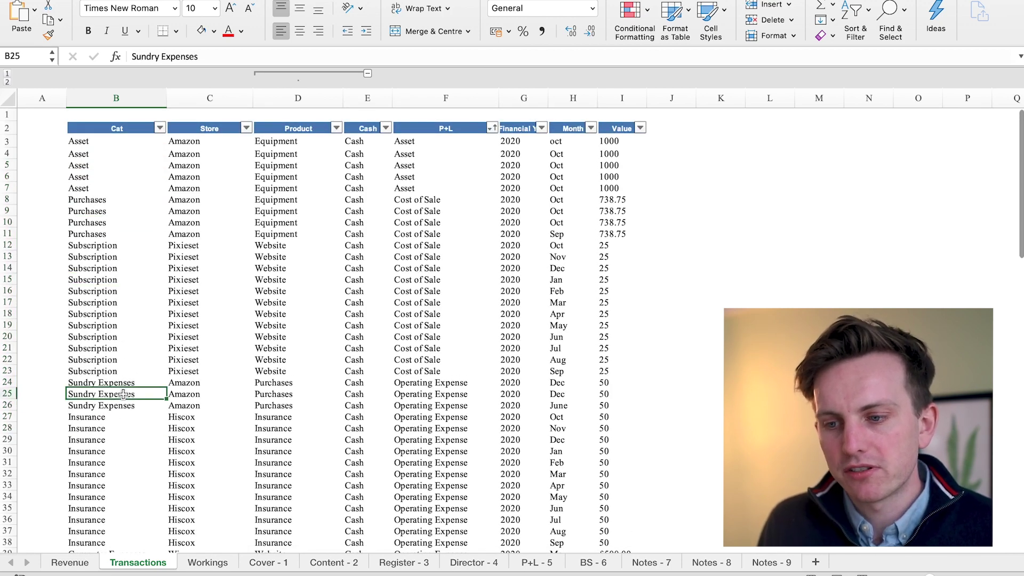
{"action": "scroll", "coordinate": [123, 394], "scroll_direction": "down", "scroll_amount": 8}
{"action": "left_click", "coordinate": [124, 394]}
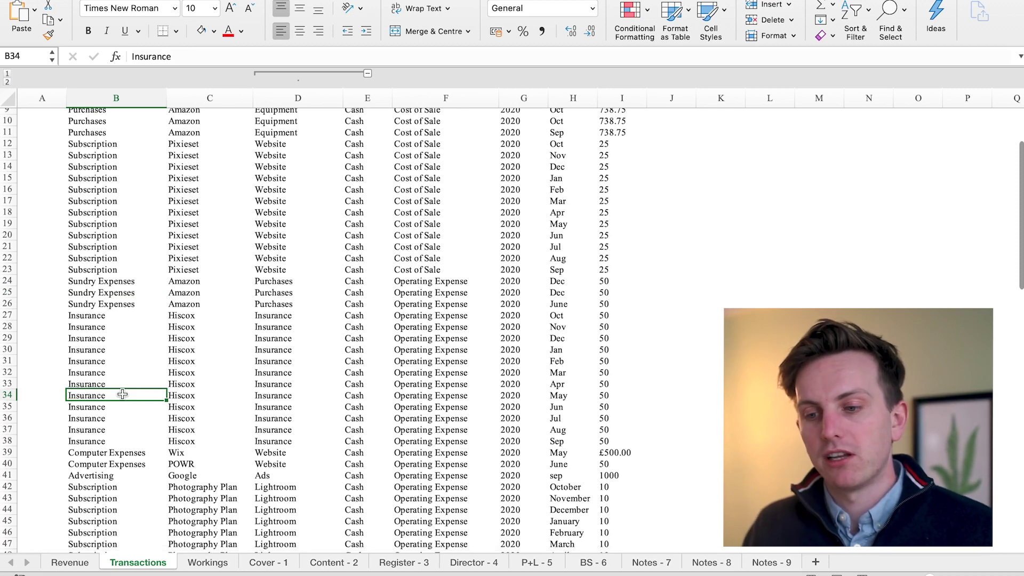
{"action": "scroll", "coordinate": [122, 394], "scroll_direction": "down", "scroll_amount": 12}
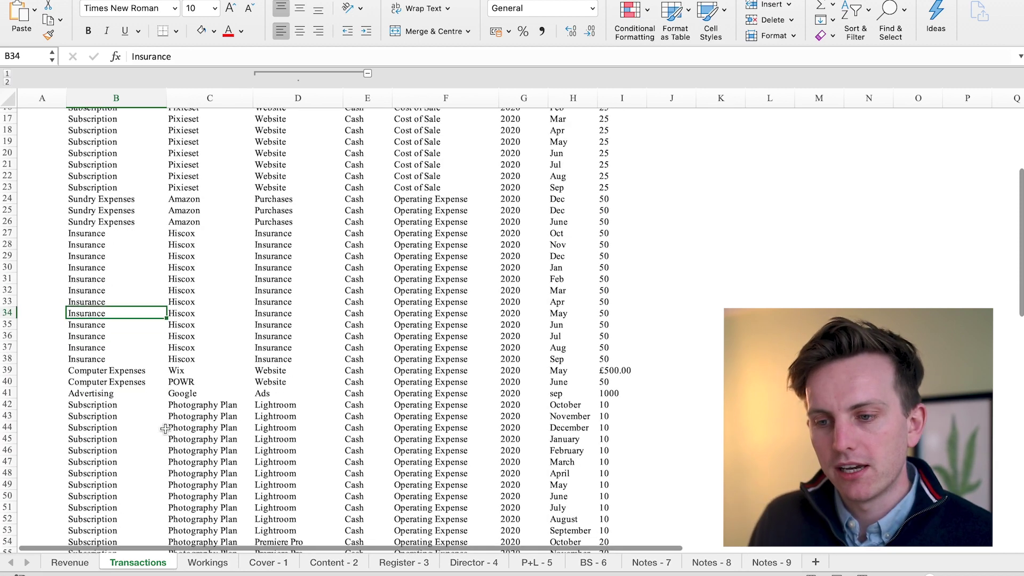
{"action": "left_click", "coordinate": [135, 347]}
{"action": "left_click", "coordinate": [142, 325]}
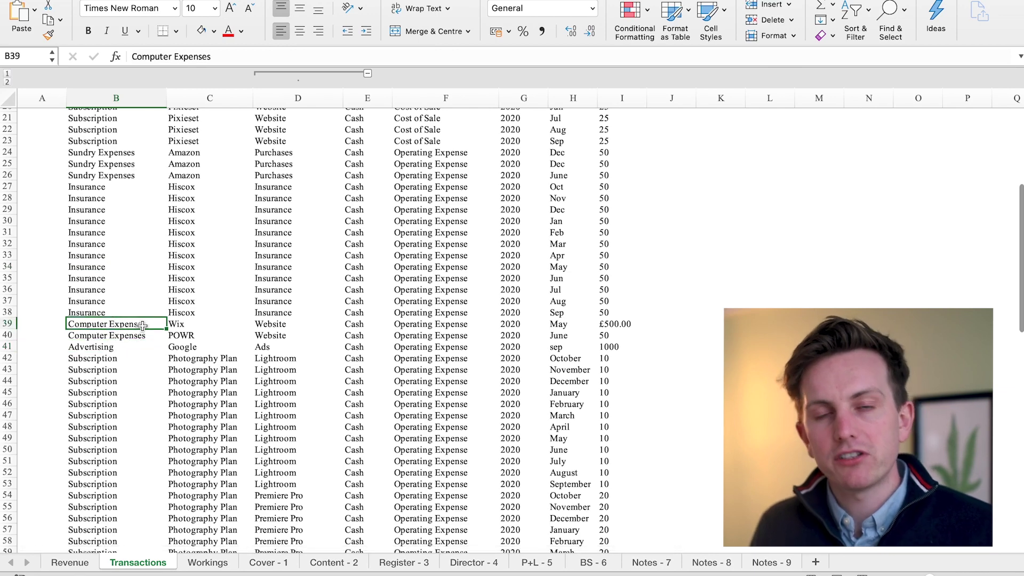
{"action": "scroll", "coordinate": [304, 388], "scroll_direction": "up", "scroll_amount": 20}
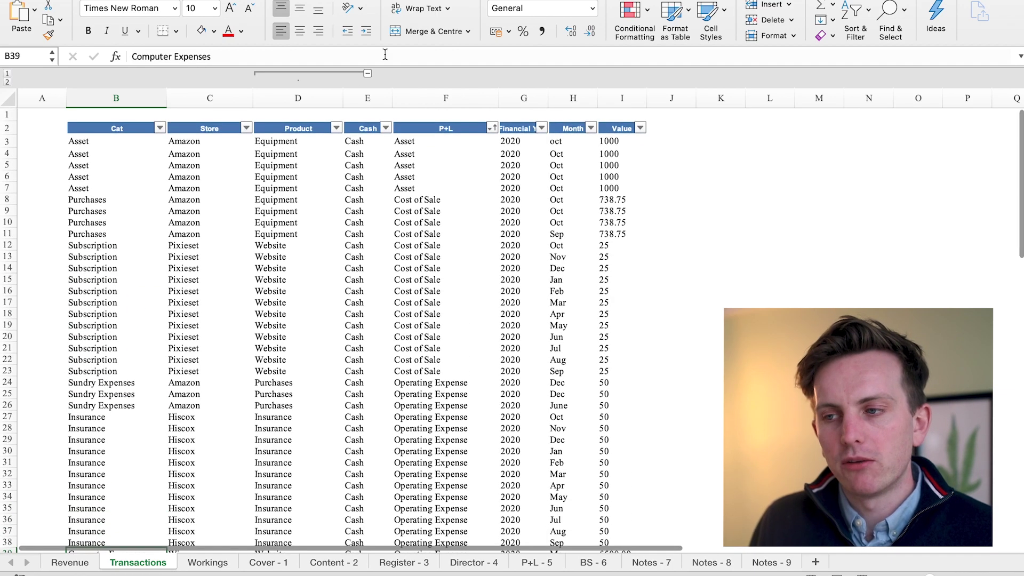
{"action": "left_click", "coordinate": [368, 98]}
{"action": "left_click", "coordinate": [373, 178]}
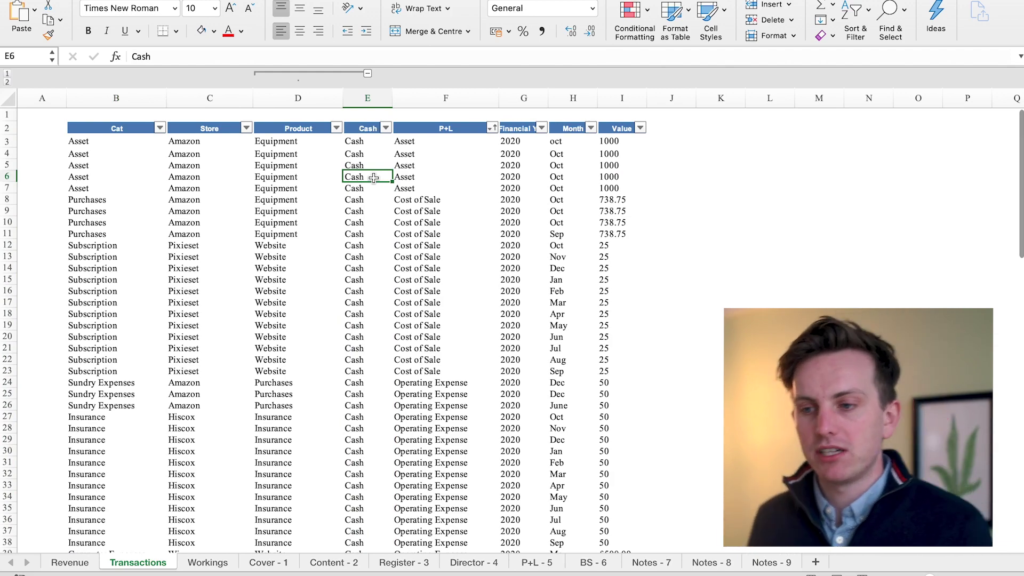
{"action": "scroll", "coordinate": [373, 178], "scroll_direction": "down", "scroll_amount": 20}
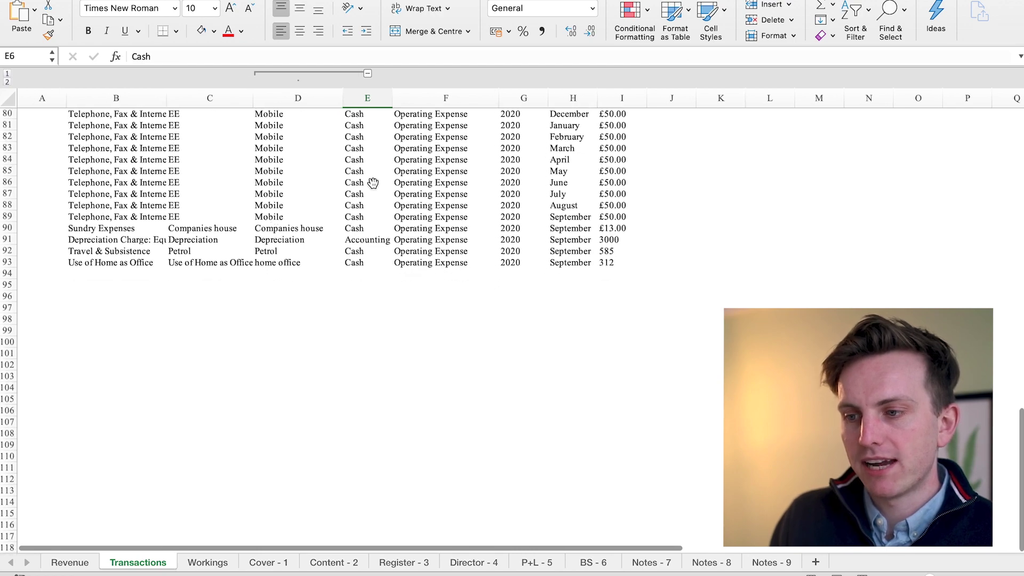
{"action": "scroll", "coordinate": [373, 185], "scroll_direction": "up", "scroll_amount": 2}
{"action": "left_click", "coordinate": [386, 314]}
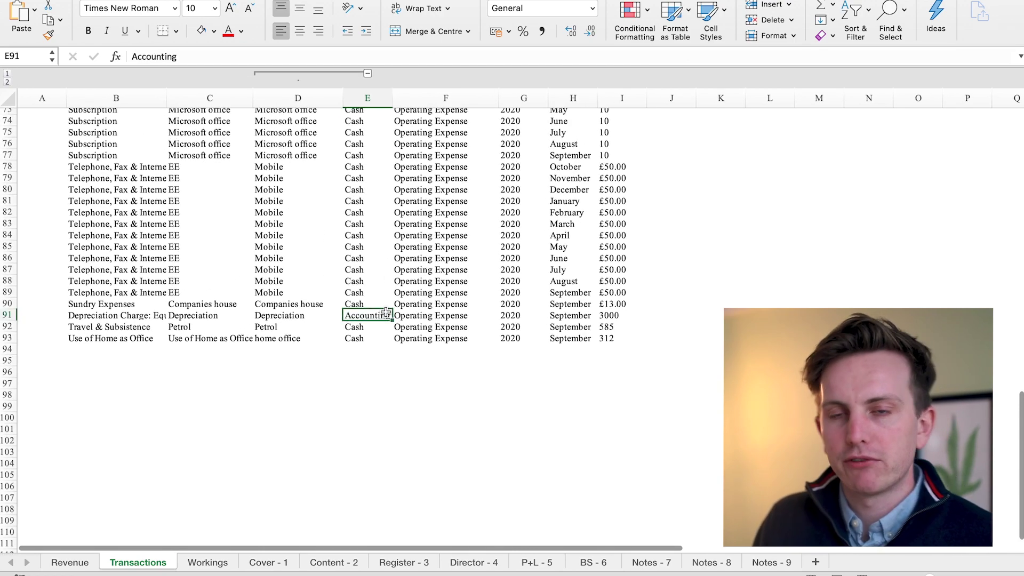
{"action": "scroll", "coordinate": [386, 312], "scroll_direction": "up", "scroll_amount": 20}
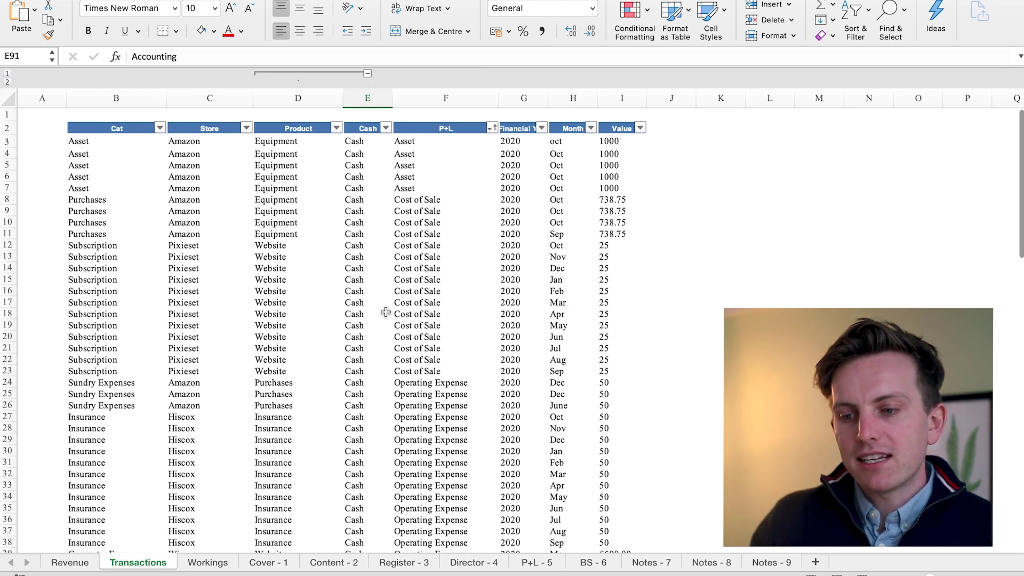
Return to the Revenue sheet showing the 2020 Done bookings at 1,000 each.
{"action": "scroll", "coordinate": [385, 313], "scroll_direction": "down", "scroll_amount": 5}
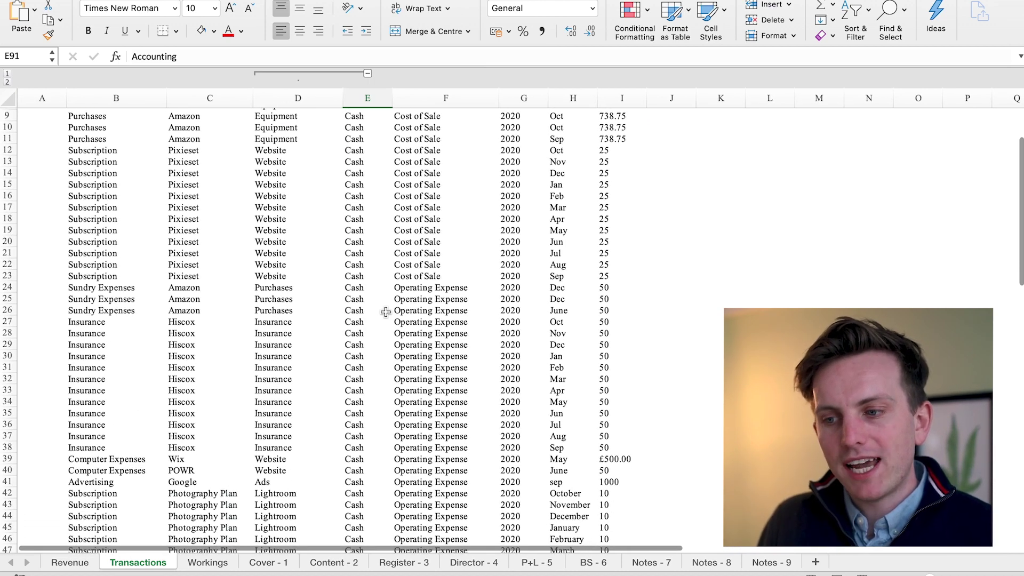
{"action": "scroll", "coordinate": [386, 313], "scroll_direction": "up", "scroll_amount": 5}
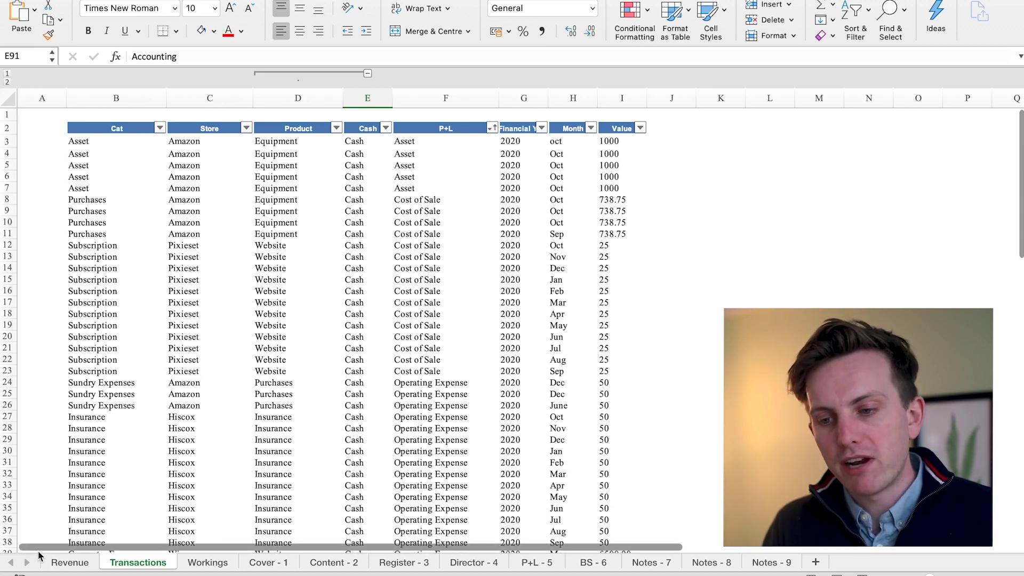
{"action": "left_click", "coordinate": [67, 562]}
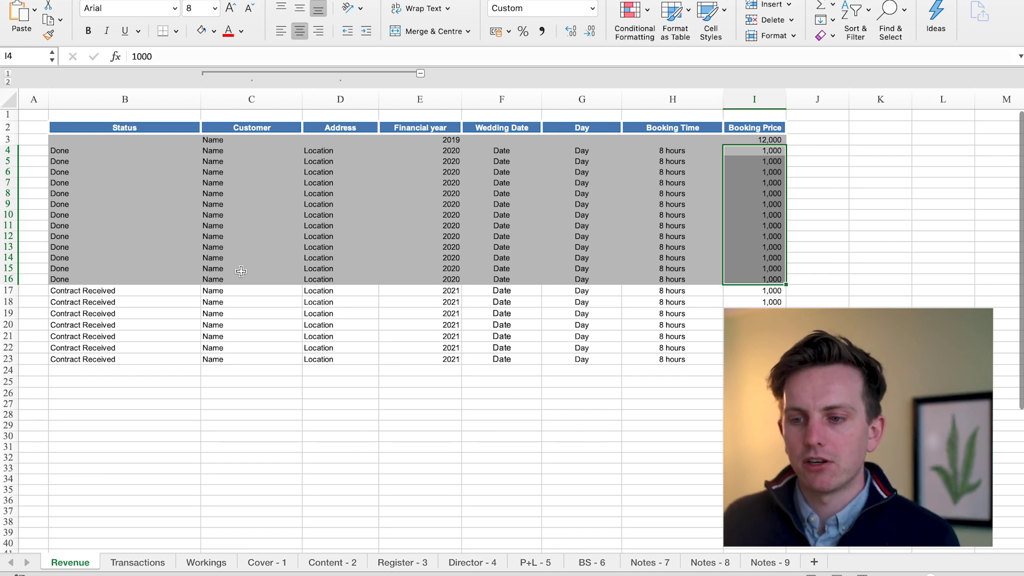
Open the Workings sheet and select C16 beside the costs pivot totalling 15545.
{"action": "left_click", "coordinate": [224, 567]}
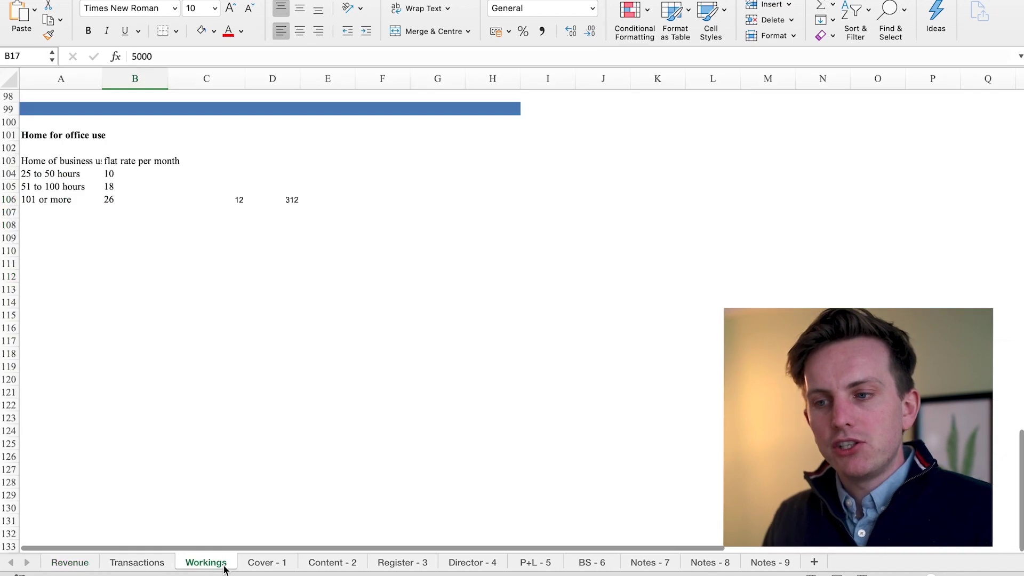
{"action": "scroll", "coordinate": [193, 307], "scroll_direction": "up", "scroll_amount": 20}
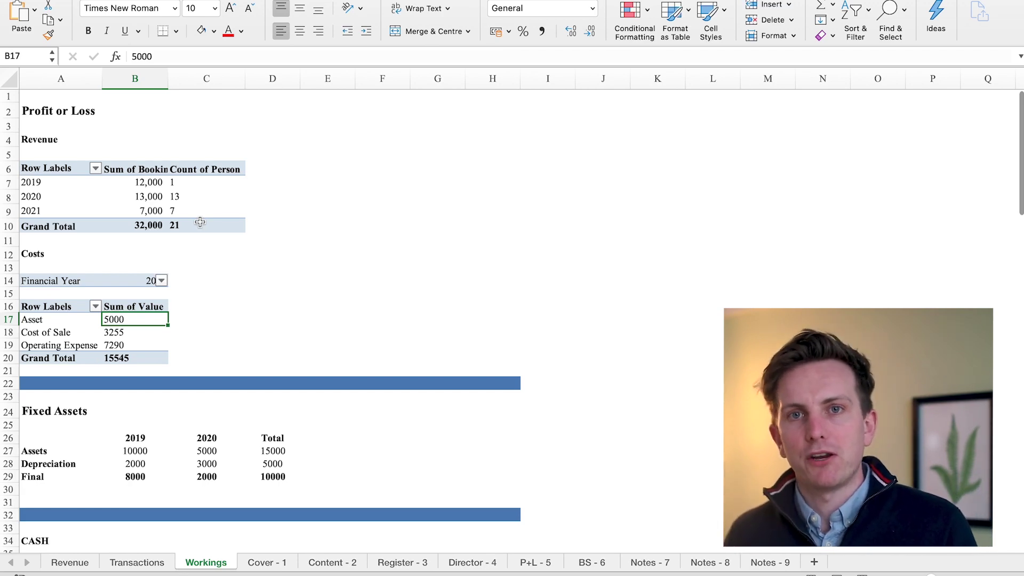
{"action": "scroll", "coordinate": [200, 222], "scroll_direction": "down", "scroll_amount": 4}
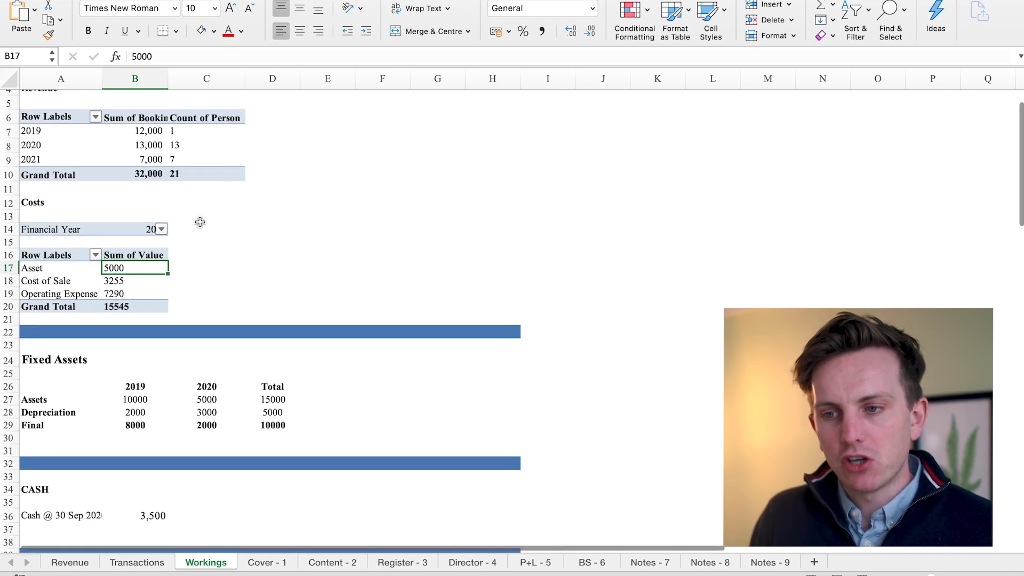
{"action": "left_click", "coordinate": [221, 254]}
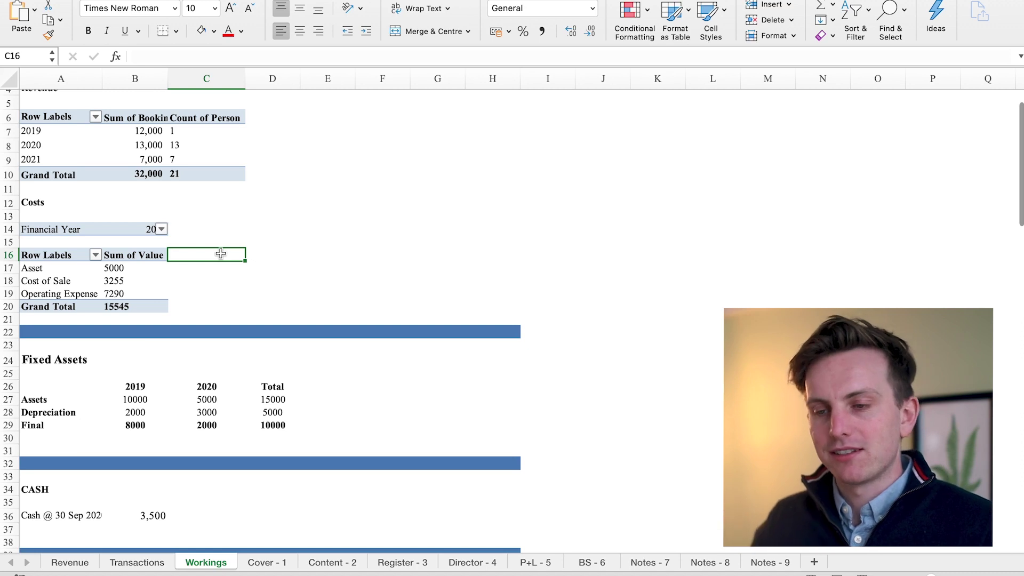
{"action": "scroll", "coordinate": [221, 253], "scroll_direction": "down", "scroll_amount": 5}
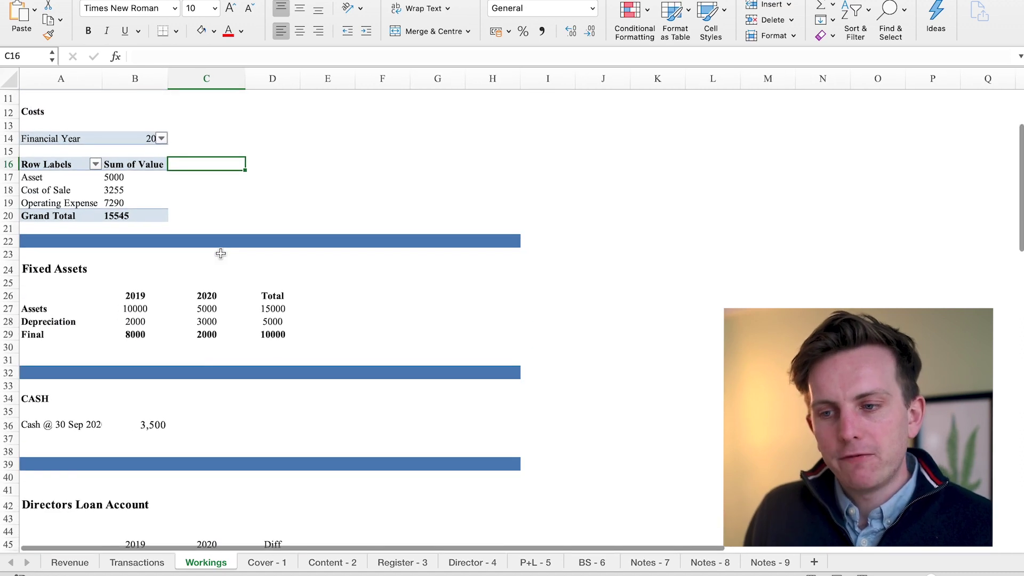
{"action": "left_click", "coordinate": [53, 244]}
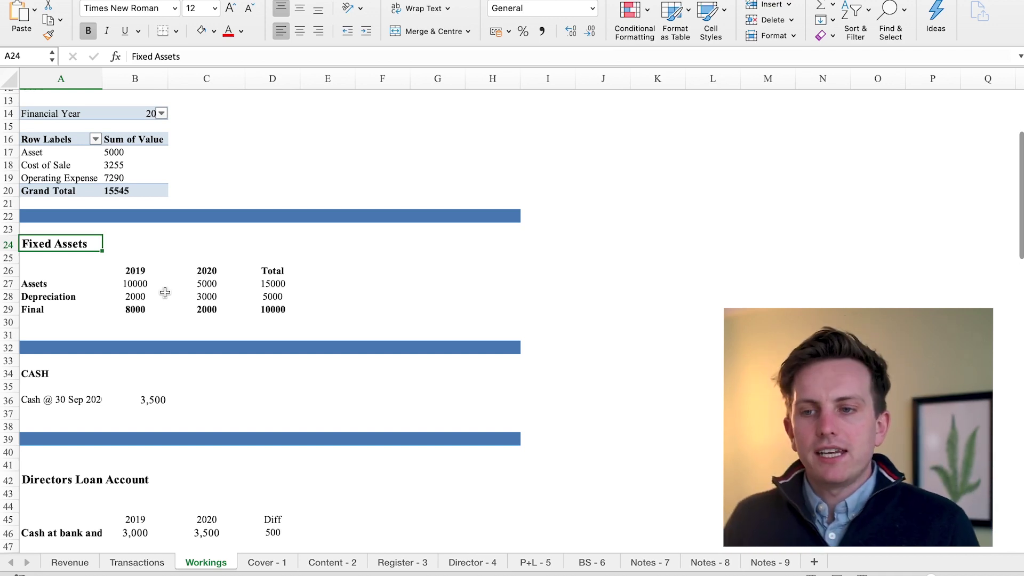
{"action": "left_click", "coordinate": [152, 286]}
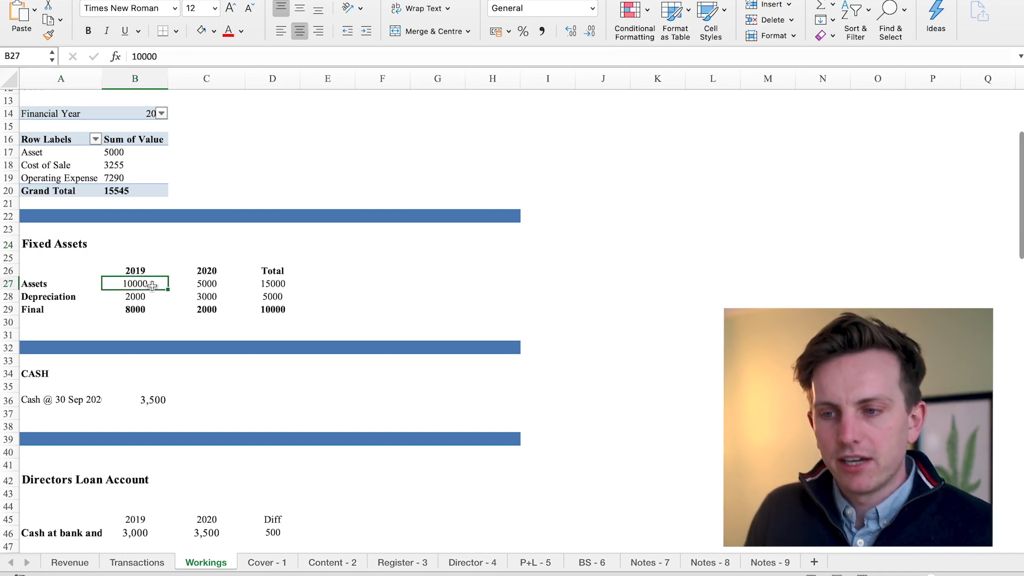
{"action": "left_click", "coordinate": [353, 330]}
{"action": "left_click", "coordinate": [221, 287]}
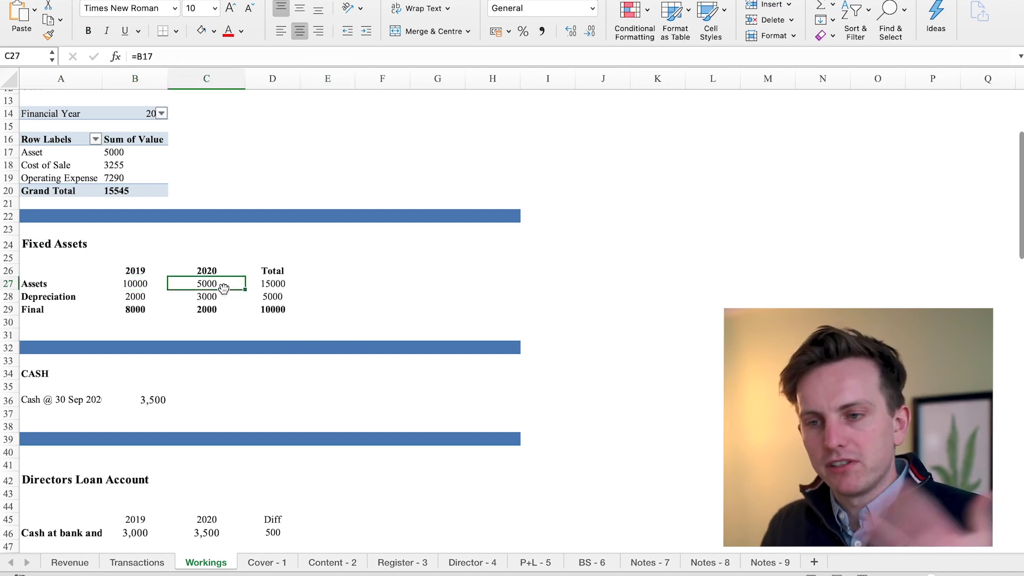
{"action": "left_click", "coordinate": [140, 301]}
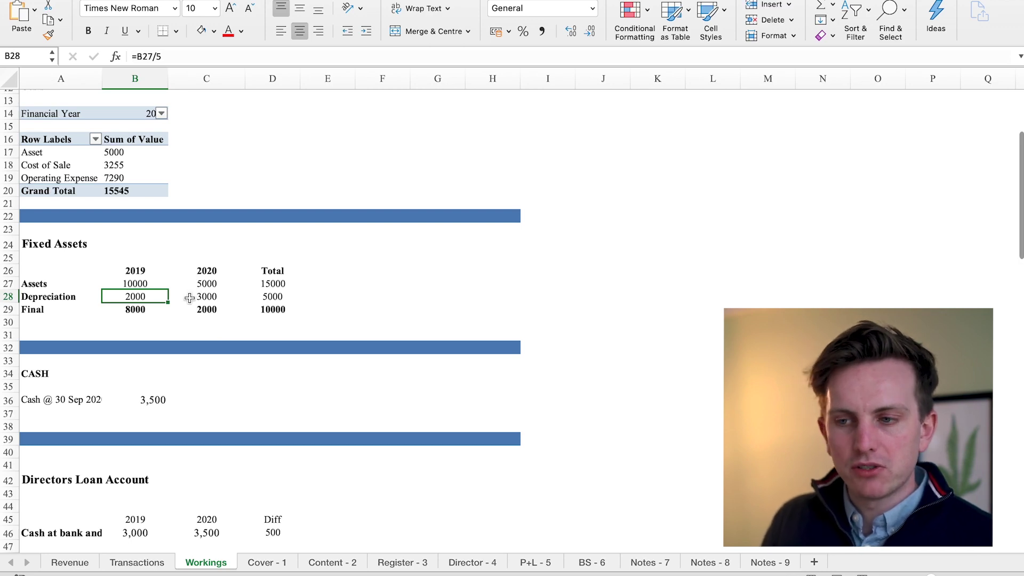
{"action": "left_click", "coordinate": [212, 284]}
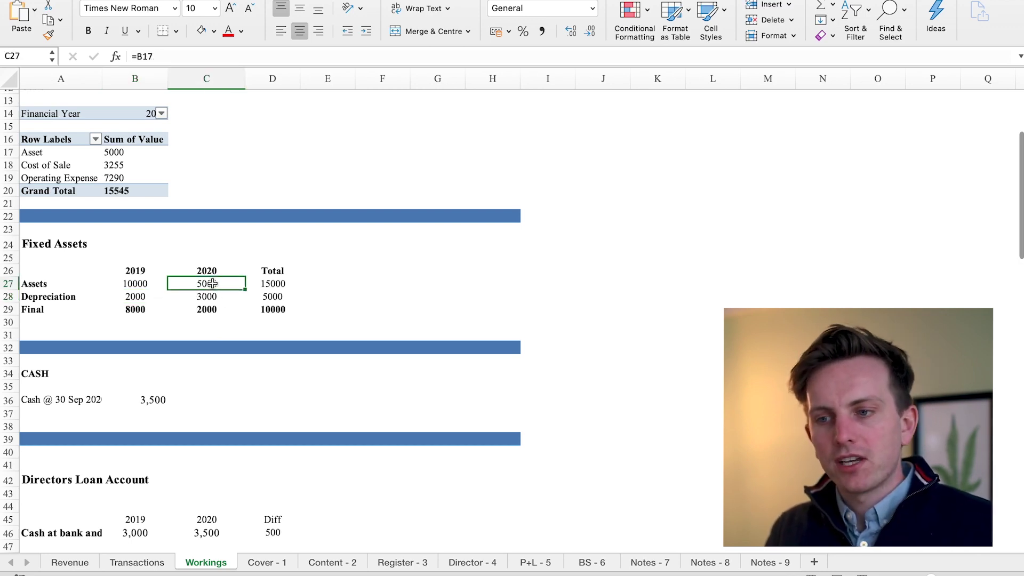
{"action": "left_click", "coordinate": [203, 299]}
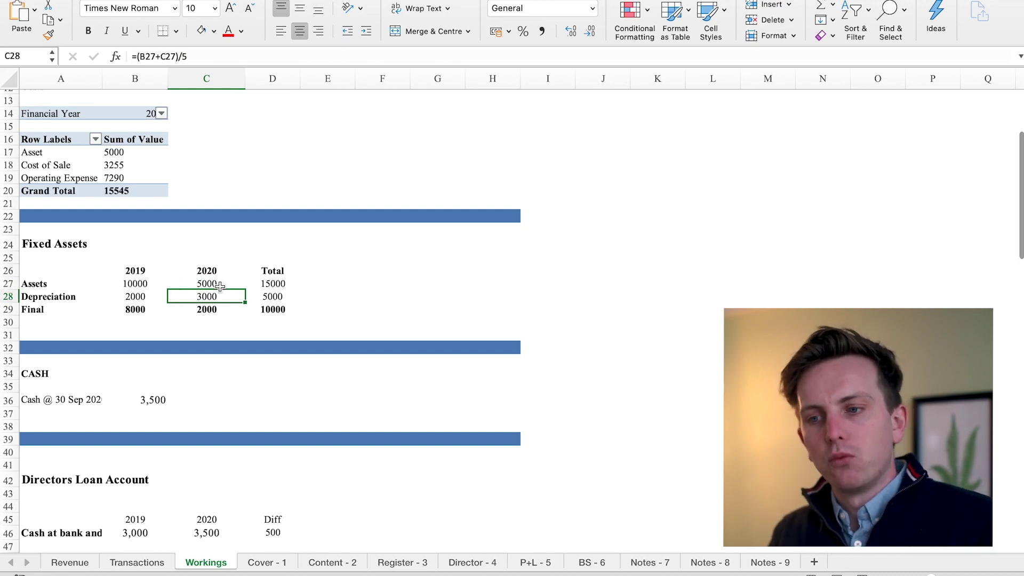
{"action": "left_click", "coordinate": [211, 311]}
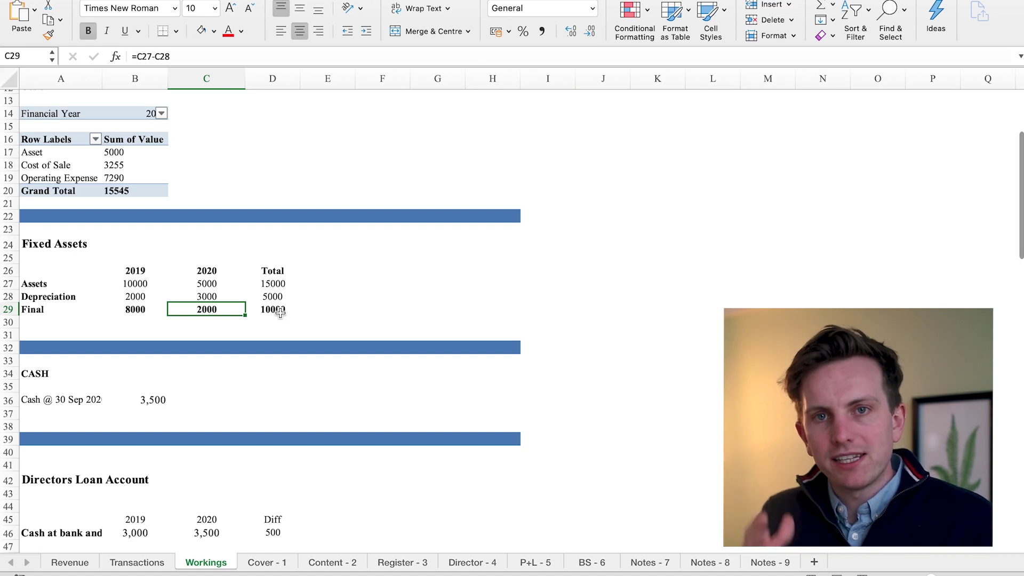
{"action": "left_click_drag", "start_coordinate": [48, 373], "coordinate": [213, 400]}
{"action": "scroll", "coordinate": [157, 341], "scroll_direction": "up", "scroll_amount": 1}
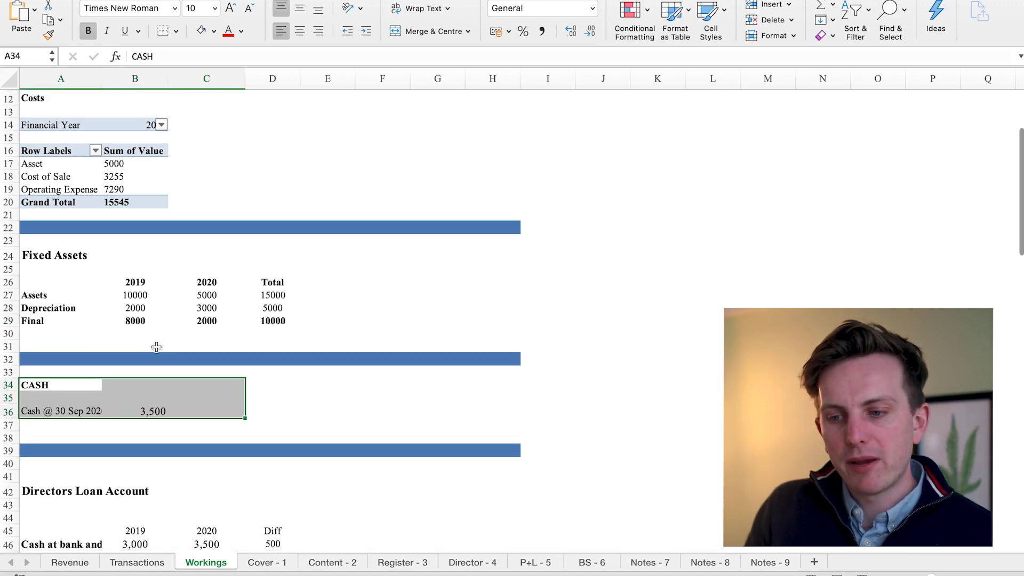
{"action": "left_click", "coordinate": [137, 562]}
{"action": "scroll", "coordinate": [365, 369], "scroll_direction": "down", "scroll_amount": 17}
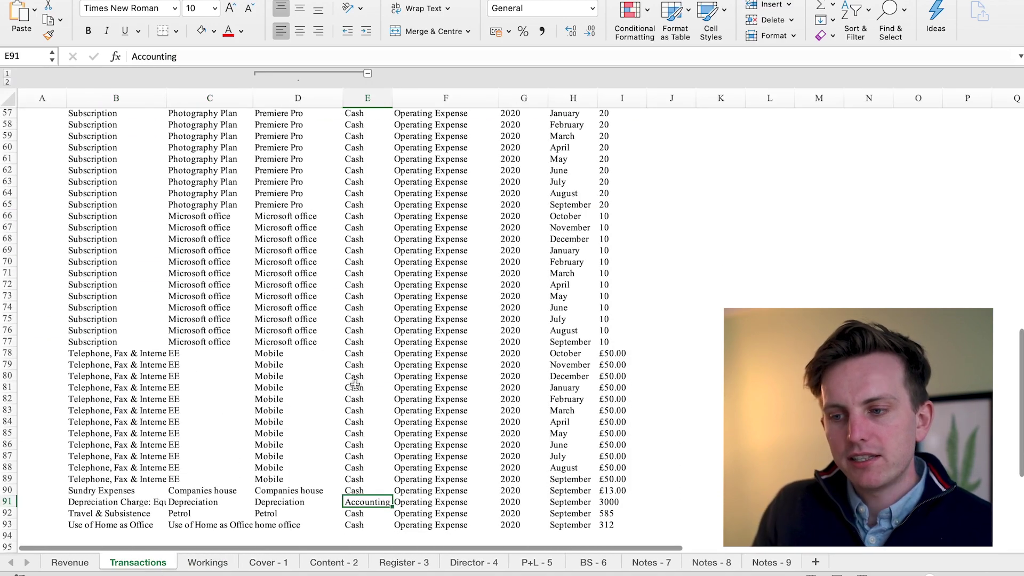
{"action": "scroll", "coordinate": [354, 385], "scroll_direction": "down", "scroll_amount": 3}
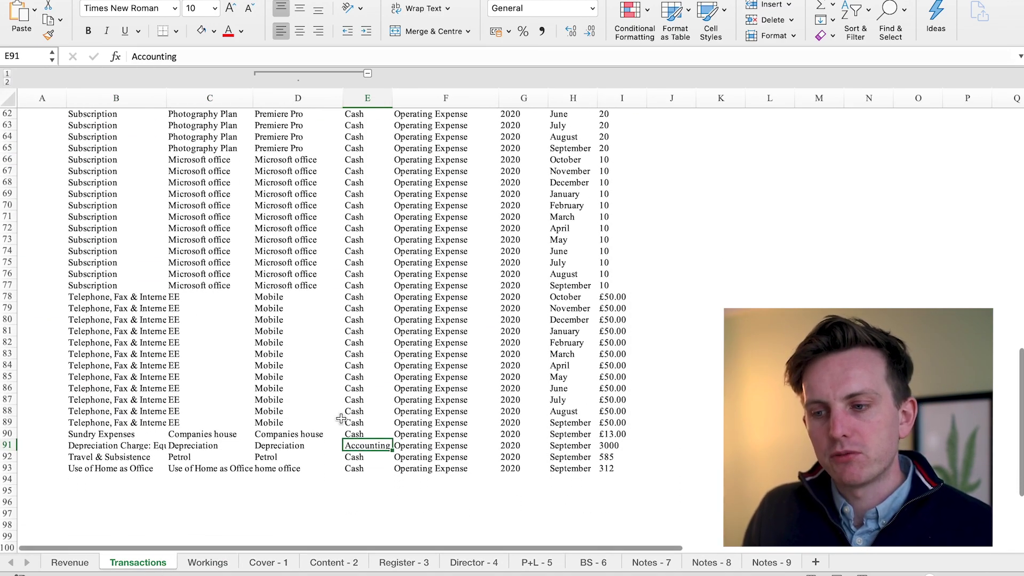
{"action": "left_click", "coordinate": [164, 442]}
{"action": "left_click_drag", "start_coordinate": [206, 442], "coordinate": [624, 440]}
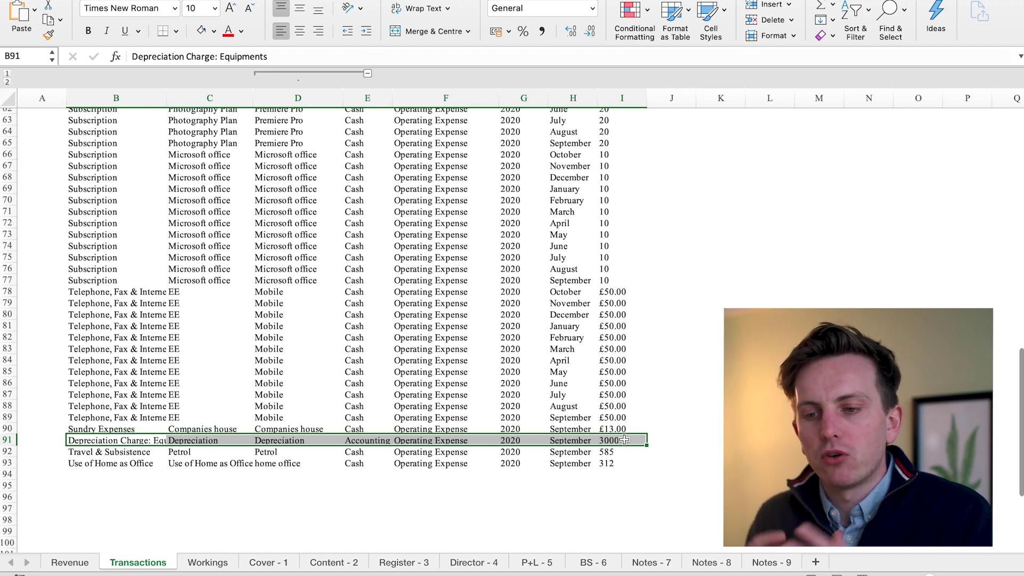
{"action": "key", "text": "ctrl+Page_Down"}
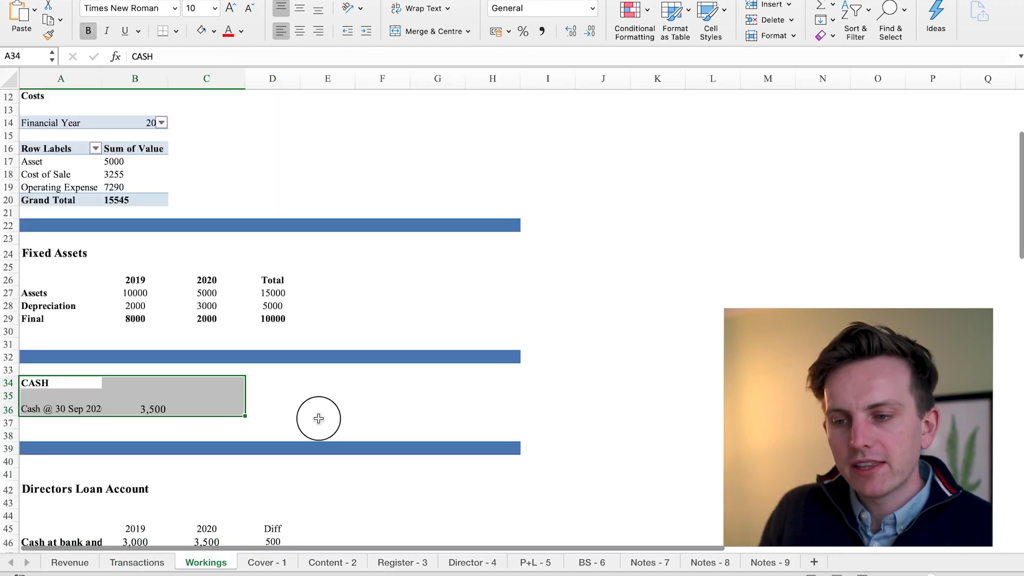
{"action": "left_click", "coordinate": [318, 415]}
Select the CASH heading block, widen column A, and select the 3,500 cash balance in B36.
{"action": "left_click_drag", "start_coordinate": [75, 384], "coordinate": [204, 394]}
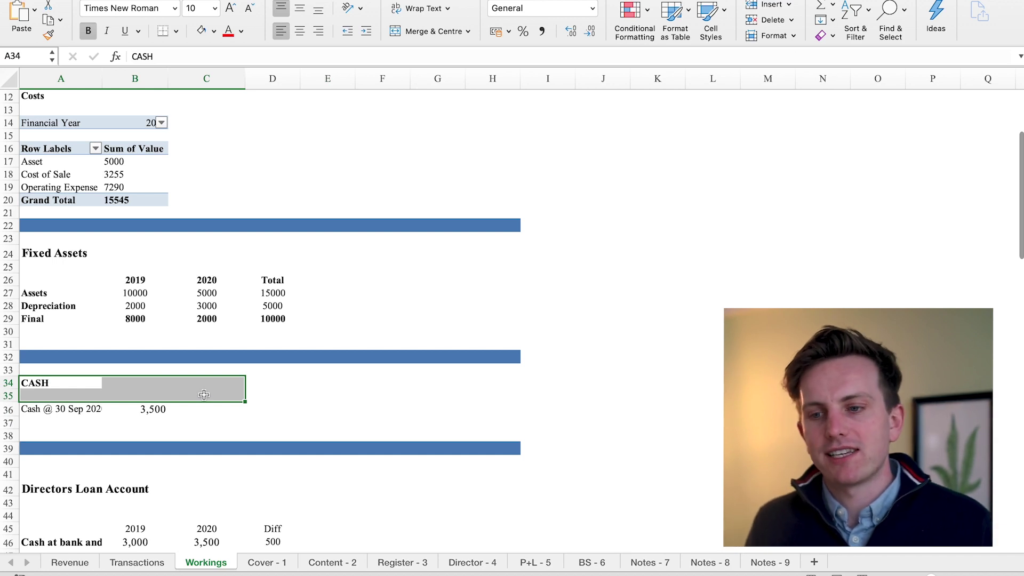
{"action": "scroll", "coordinate": [204, 394], "scroll_direction": "down", "scroll_amount": 2}
{"action": "left_click_drag", "start_coordinate": [101, 78], "coordinate": [125, 85]}
{"action": "mouse_move", "coordinate": [492, 557]}
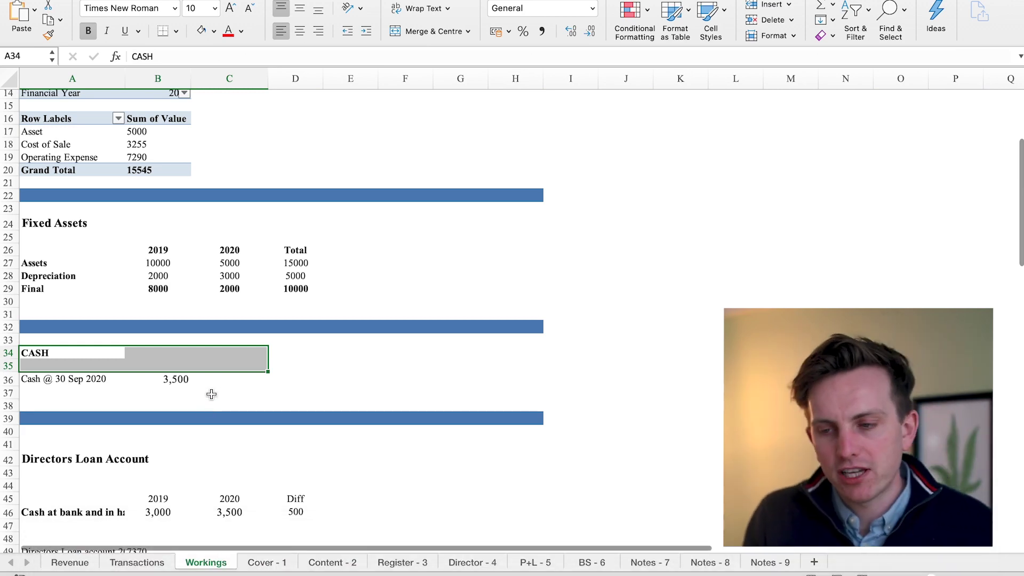
{"action": "left_click", "coordinate": [182, 381]}
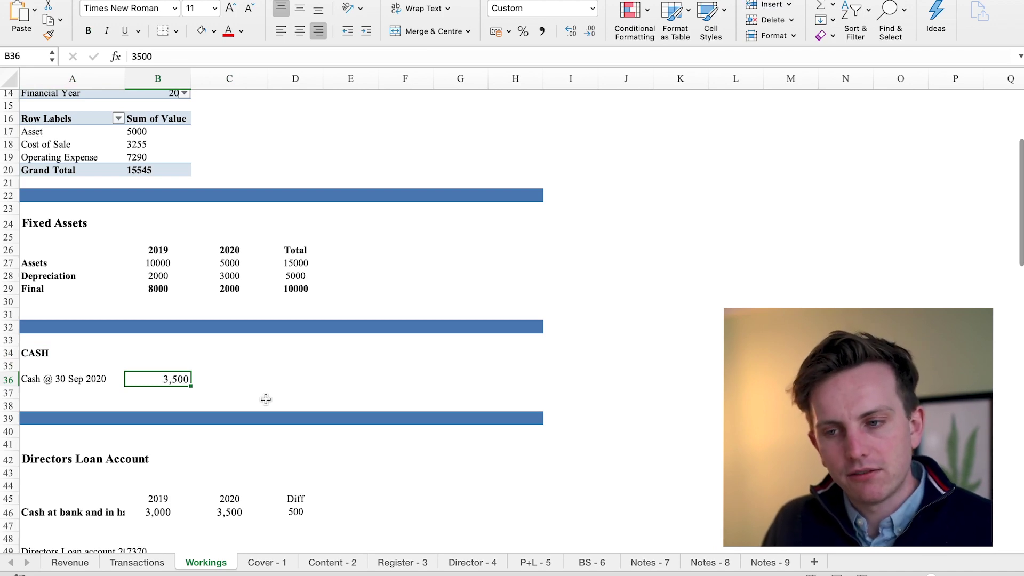
{"action": "scroll", "coordinate": [265, 399], "scroll_direction": "down", "scroll_amount": 3}
{"action": "scroll", "coordinate": [266, 398], "scroll_direction": "down", "scroll_amount": 1}
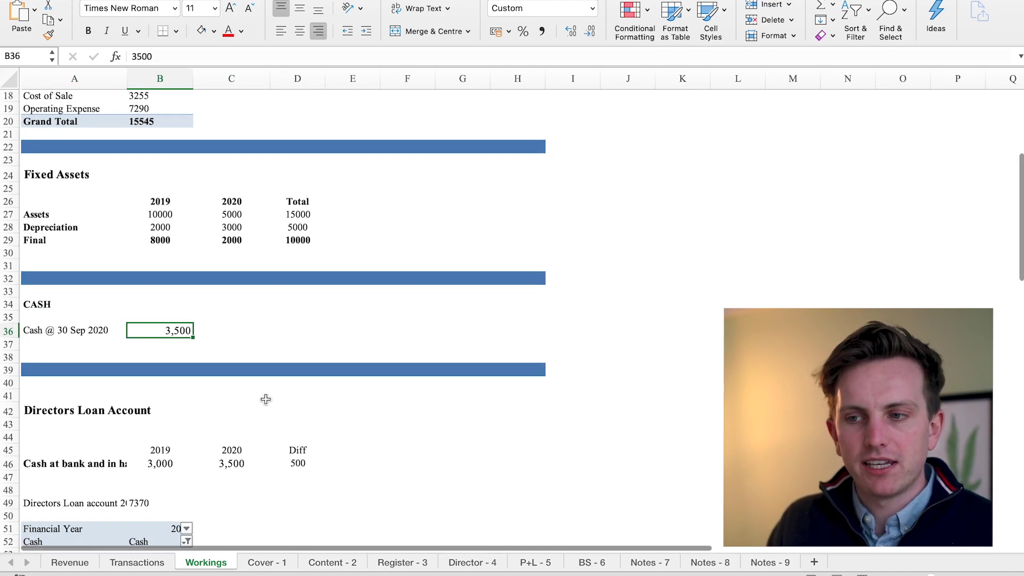
{"action": "scroll", "coordinate": [265, 399], "scroll_direction": "down", "scroll_amount": 3}
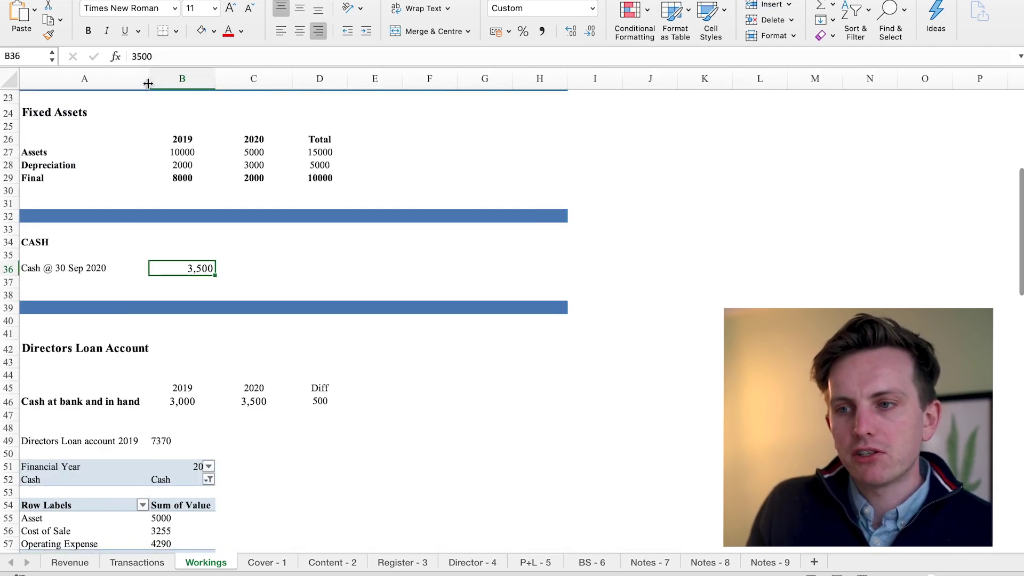
{"action": "left_click_drag", "start_coordinate": [124, 86], "coordinate": [151, 85]}
{"action": "scroll", "coordinate": [295, 296], "scroll_direction": "down", "scroll_amount": 6}
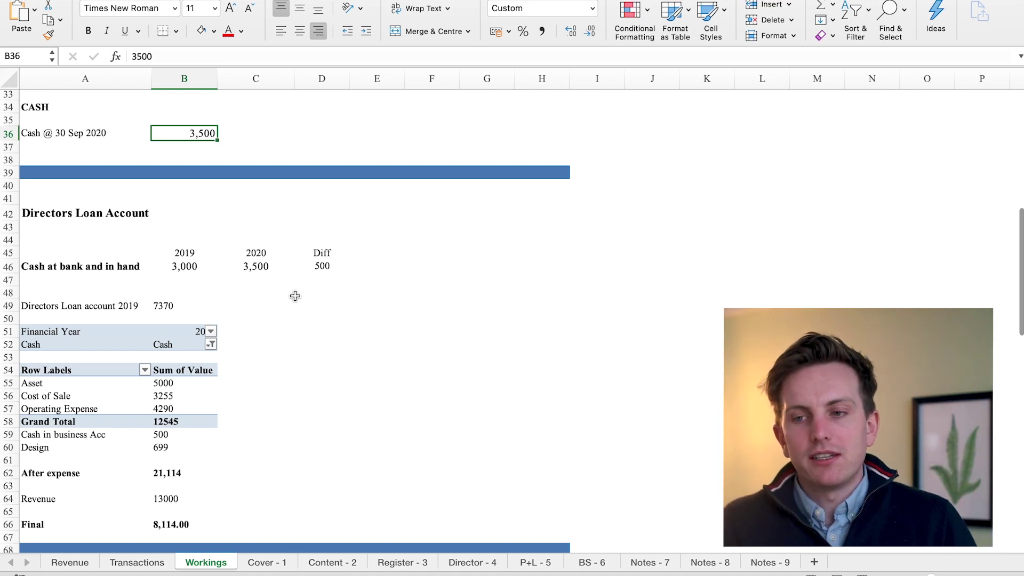
{"action": "left_click", "coordinate": [321, 266]}
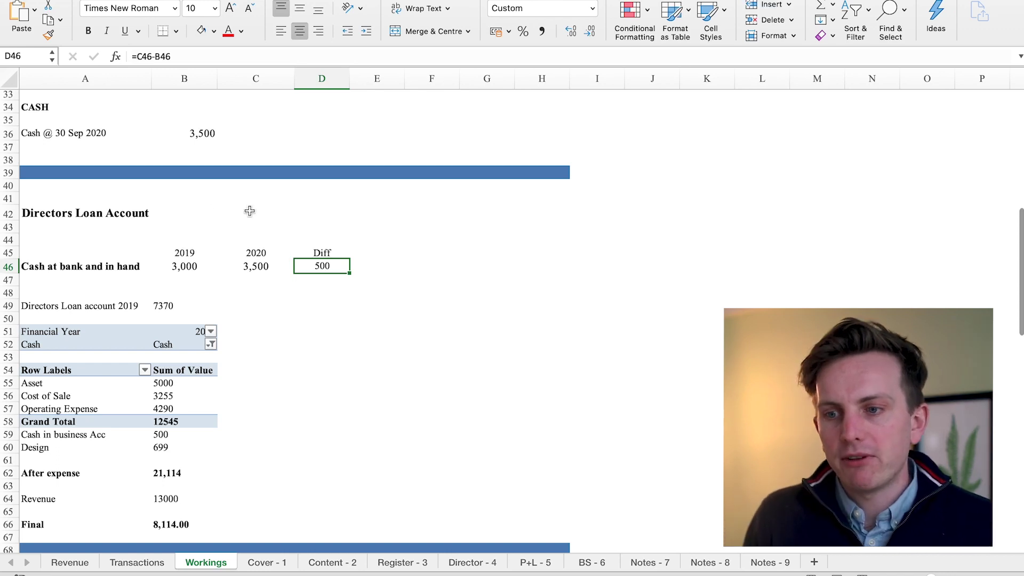
{"action": "left_click", "coordinate": [180, 305]}
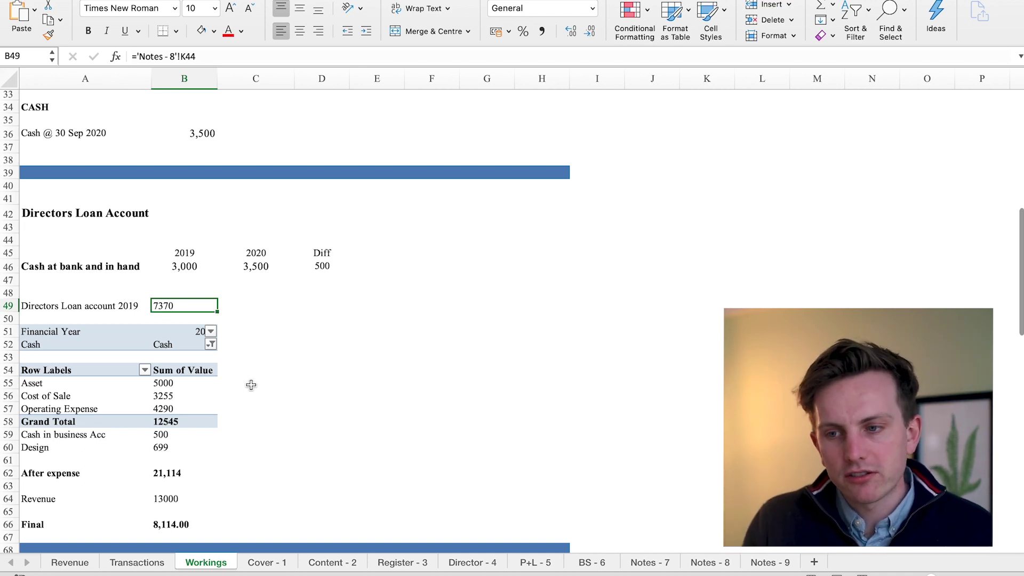
{"action": "key", "text": "Down"}
{"action": "key", "text": "Down"}
{"action": "key", "text": "Down"}
{"action": "key", "text": "Down"}
{"action": "key", "text": "Down"}
{"action": "key", "text": "Down"}
{"action": "key", "text": "Down"}
{"action": "key", "text": "Down"}
{"action": "key", "text": "Down"}
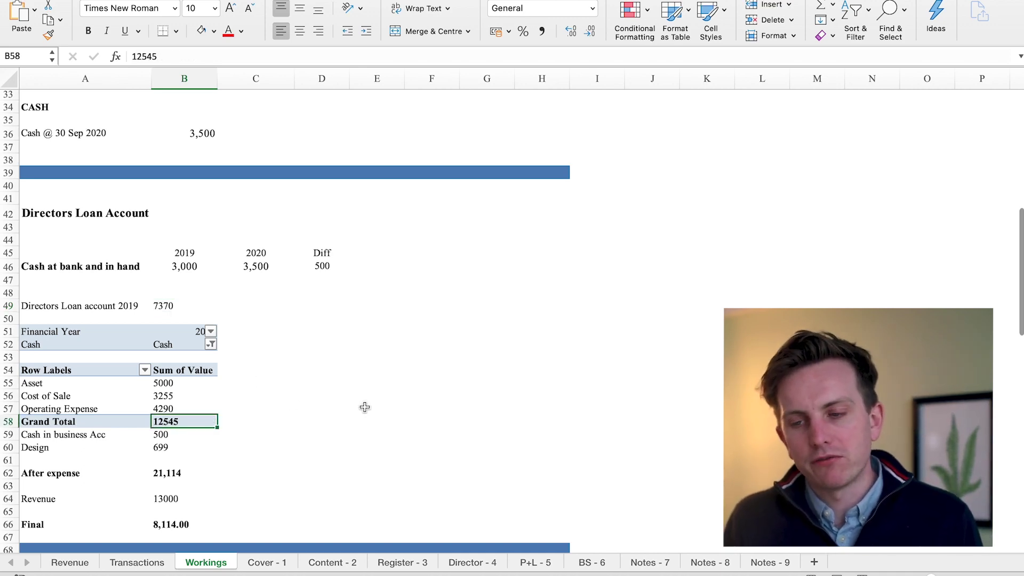
{"action": "scroll", "coordinate": [364, 406], "scroll_direction": "down", "scroll_amount": 3}
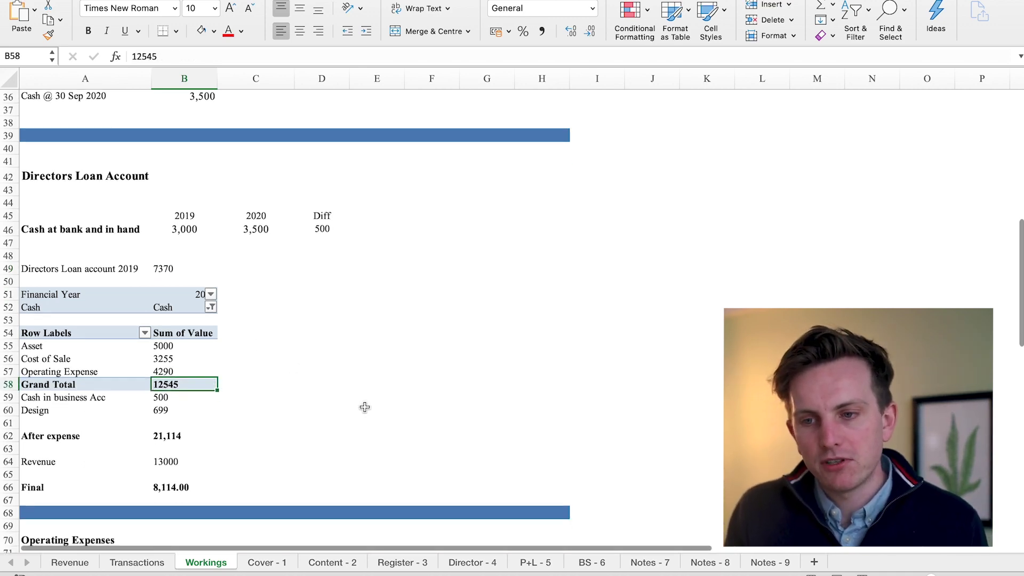
{"action": "left_click", "coordinate": [184, 398]}
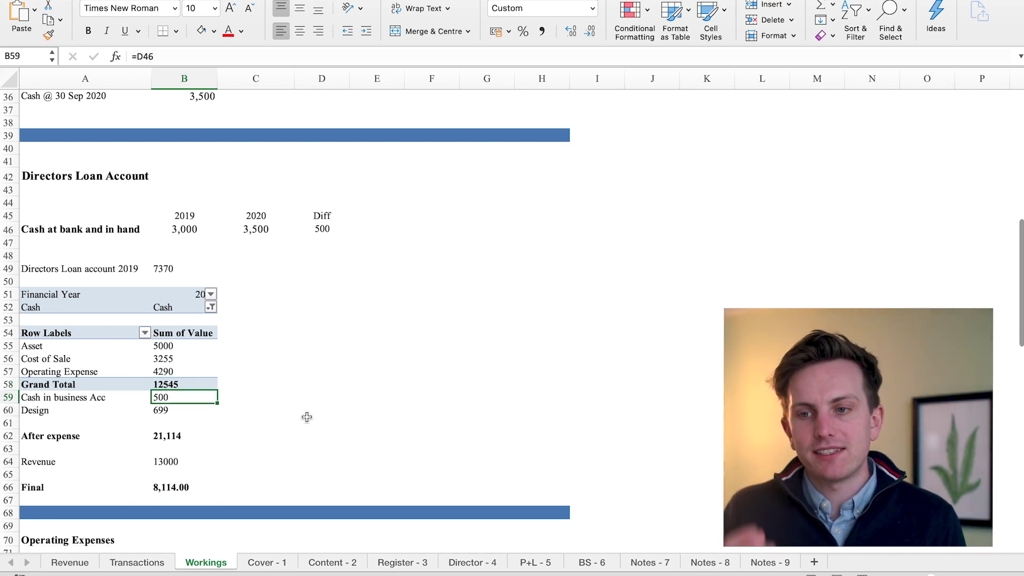
{"action": "left_click", "coordinate": [196, 411]}
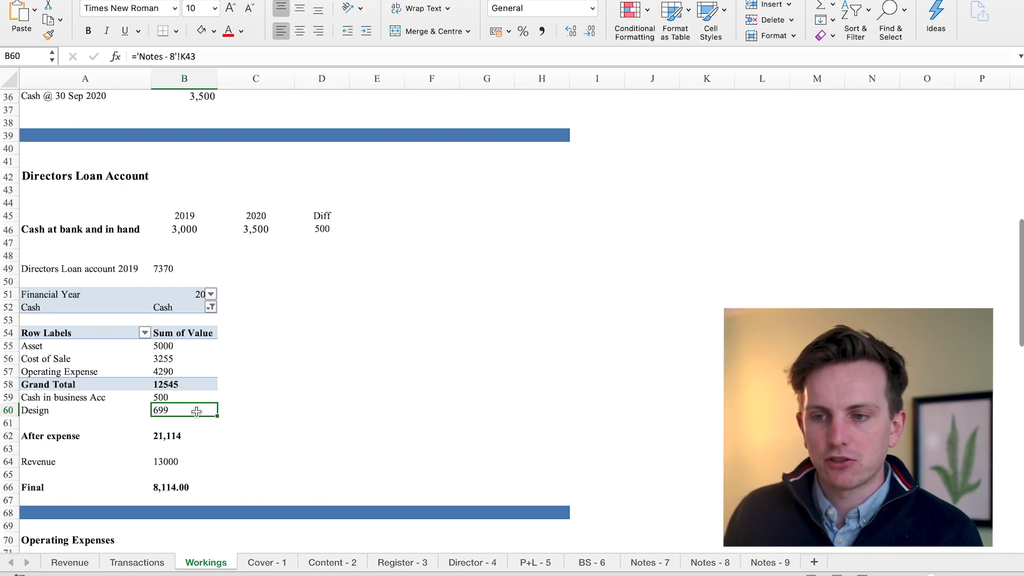
{"action": "left_click", "coordinate": [194, 436]}
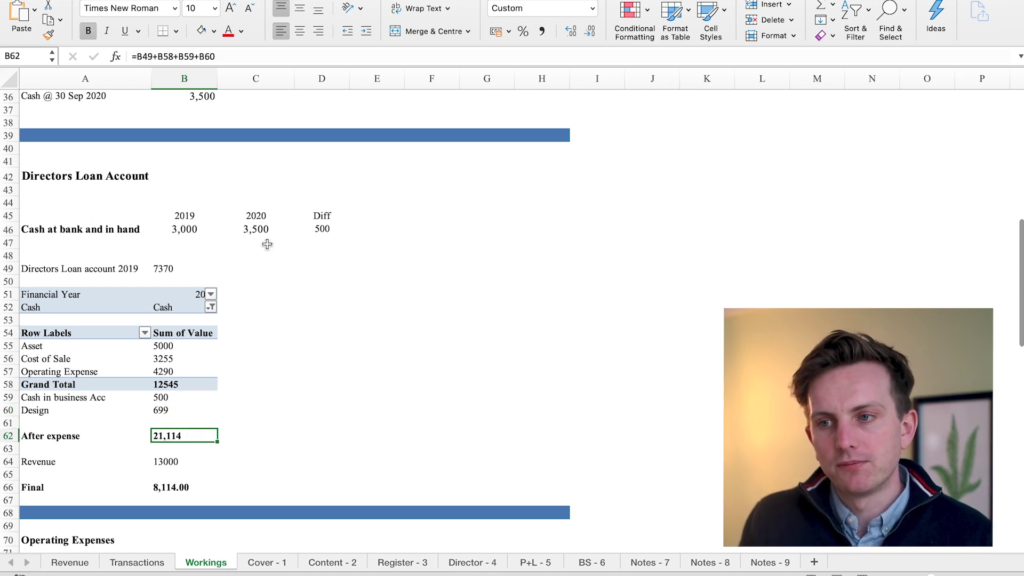
{"action": "key", "text": "F2"}
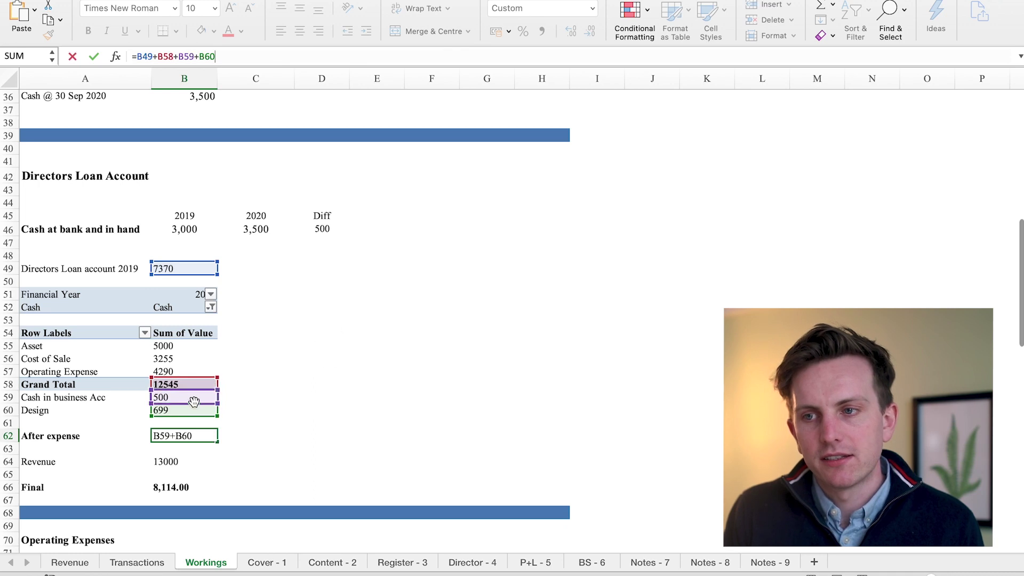
{"action": "key", "text": "Return"}
{"action": "left_click", "coordinate": [321, 344]}
{"action": "left_click", "coordinate": [212, 436]}
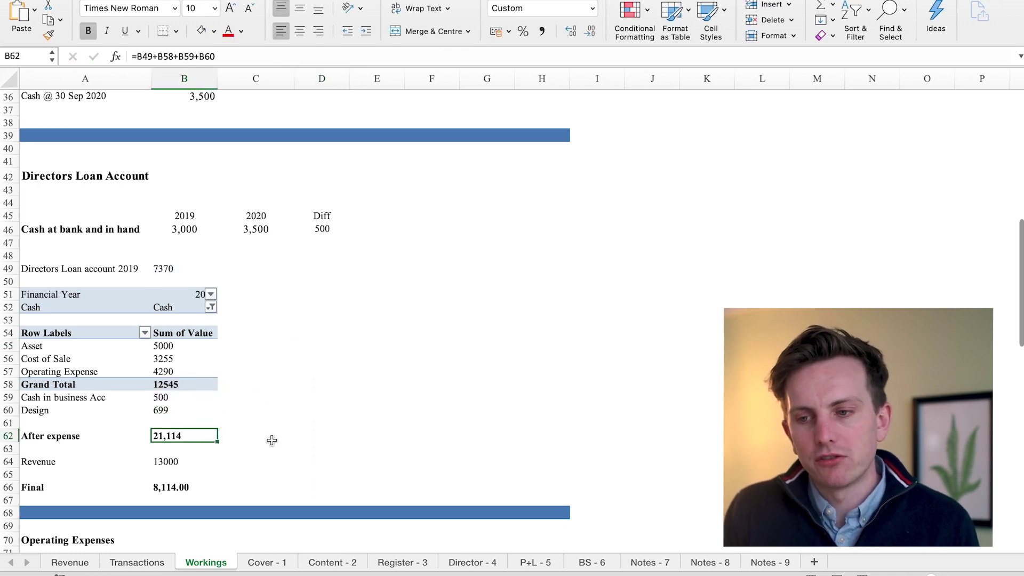
{"action": "left_click", "coordinate": [188, 463]}
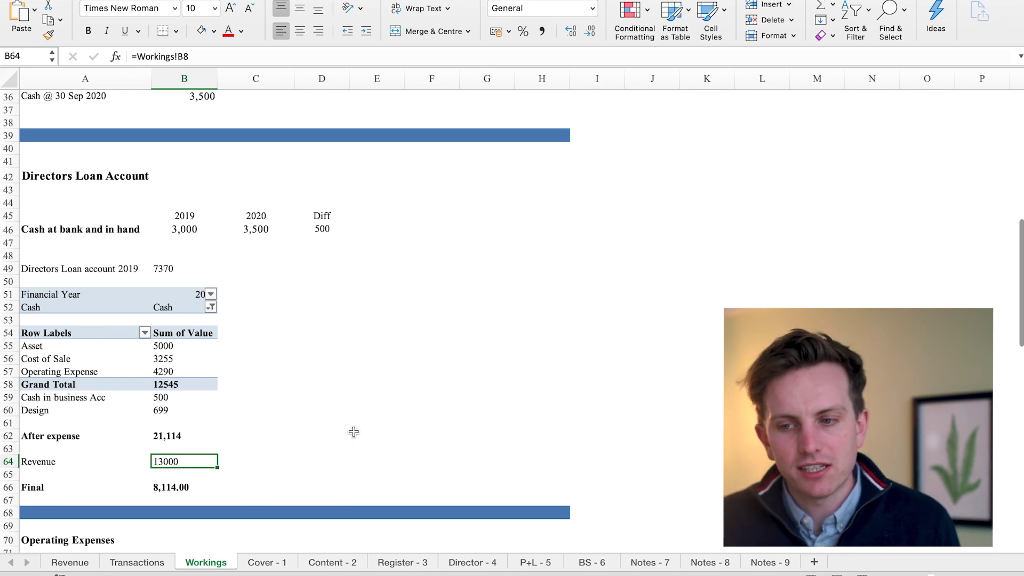
{"action": "left_click", "coordinate": [180, 488]}
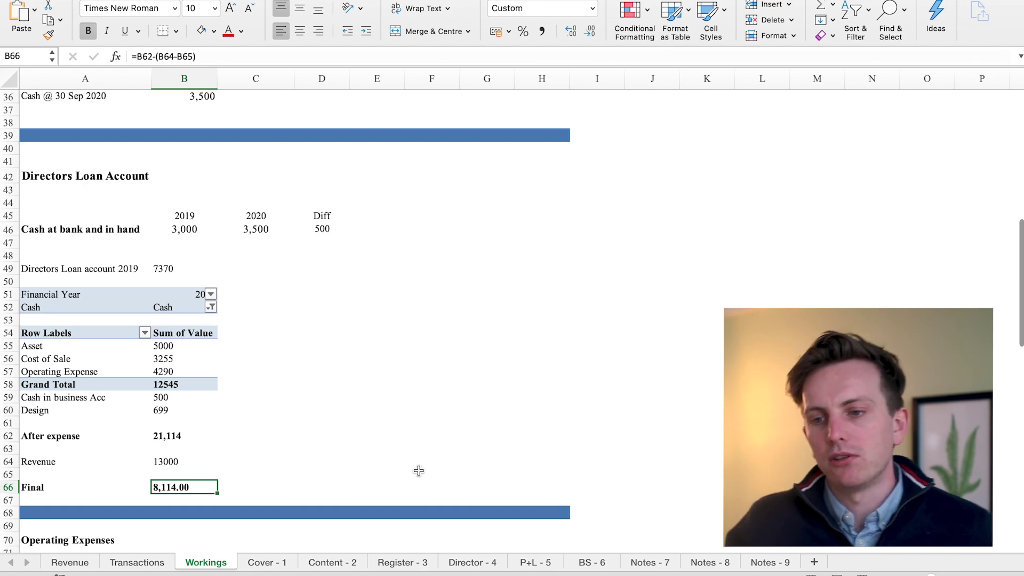
{"action": "scroll", "coordinate": [419, 470], "scroll_direction": "down", "scroll_amount": 6}
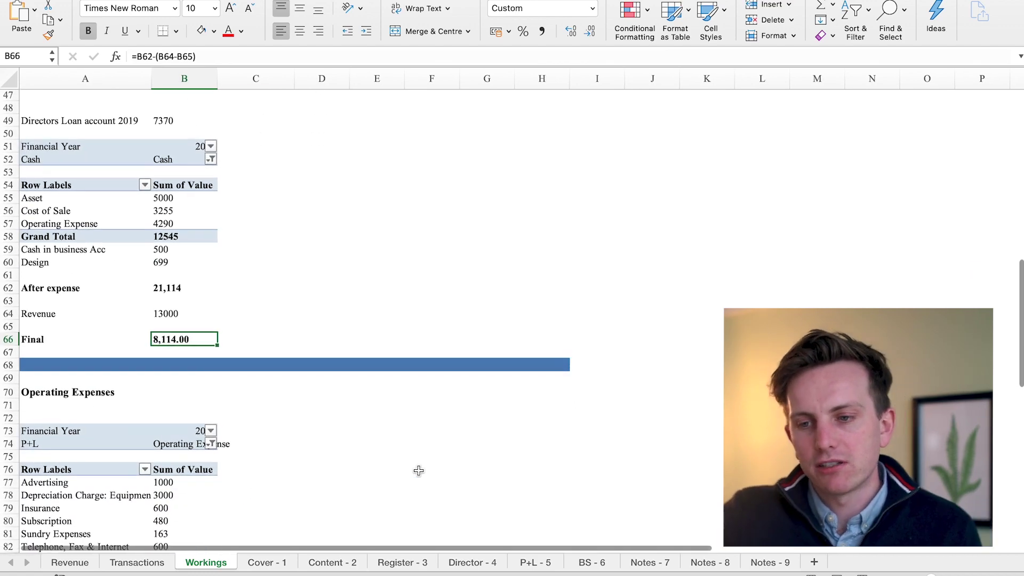
Select operating expense names A77:A85, widen column A, then select their amounts and the mileage note.
{"action": "scroll", "coordinate": [418, 471], "scroll_direction": "down", "scroll_amount": 5}
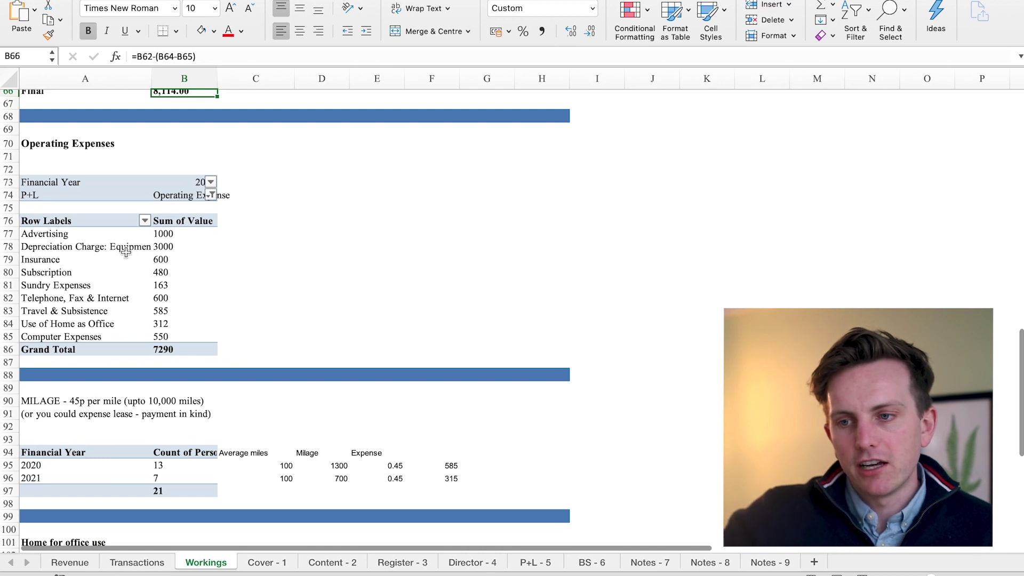
{"action": "left_click", "coordinate": [120, 236]}
{"action": "left_click_drag", "start_coordinate": [119, 236], "coordinate": [121, 337]}
{"action": "left_click_drag", "start_coordinate": [152, 79], "coordinate": [185, 79]}
{"action": "left_click_drag", "start_coordinate": [229, 235], "coordinate": [218, 337]}
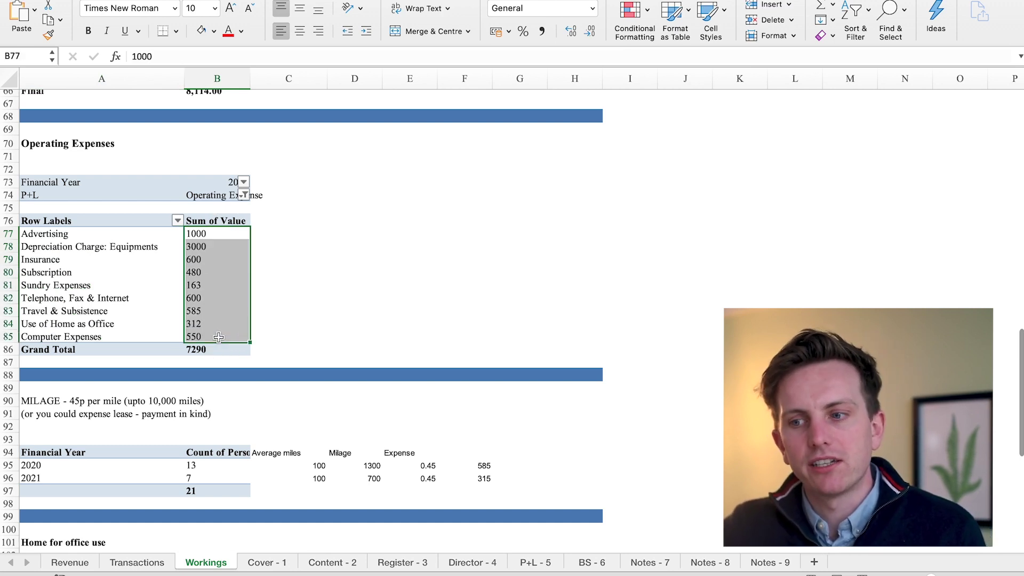
{"action": "scroll", "coordinate": [169, 331], "scroll_direction": "down", "scroll_amount": 6}
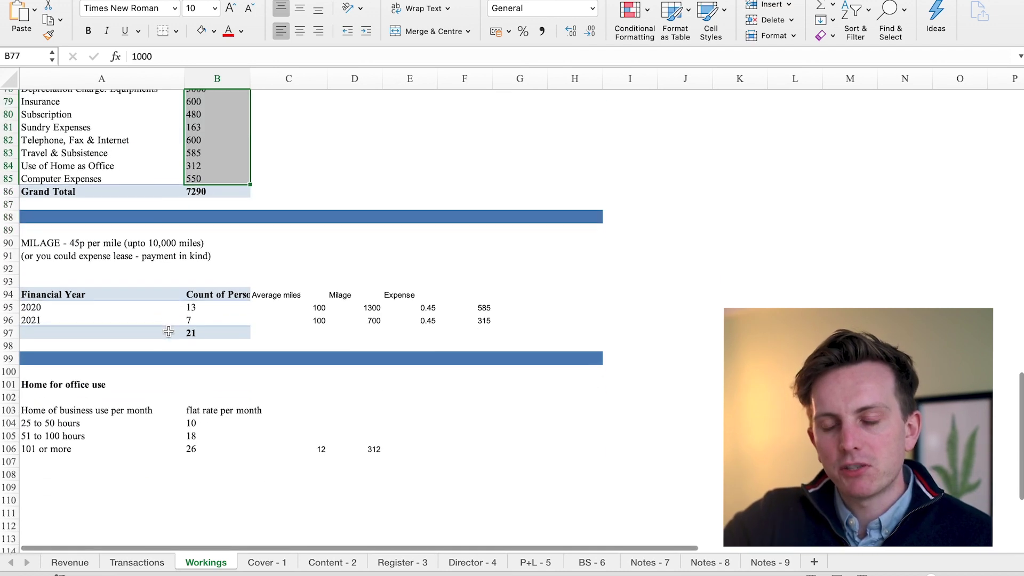
{"action": "left_click", "coordinate": [80, 242]}
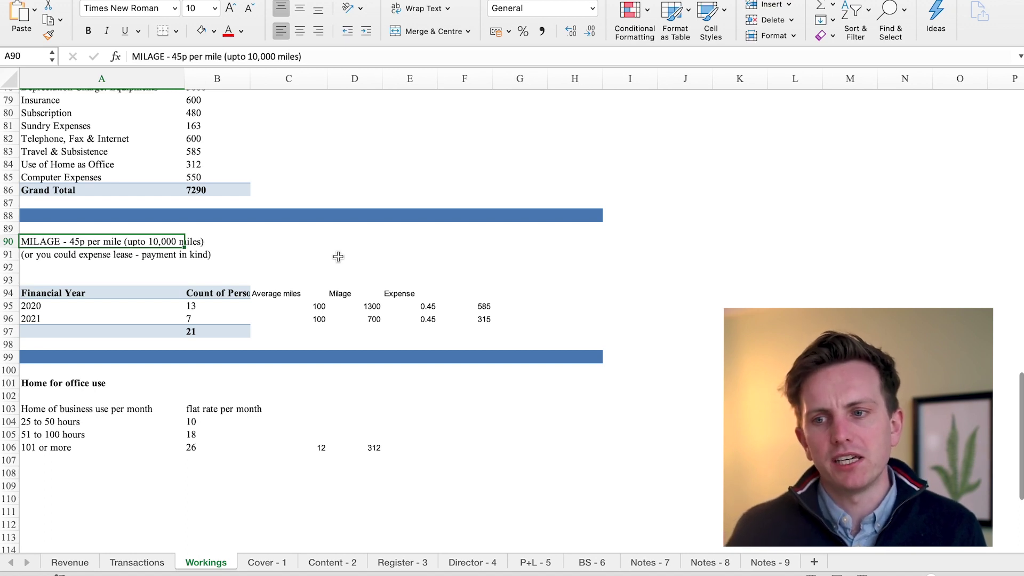
{"action": "scroll", "coordinate": [338, 257], "scroll_direction": "down", "scroll_amount": 3}
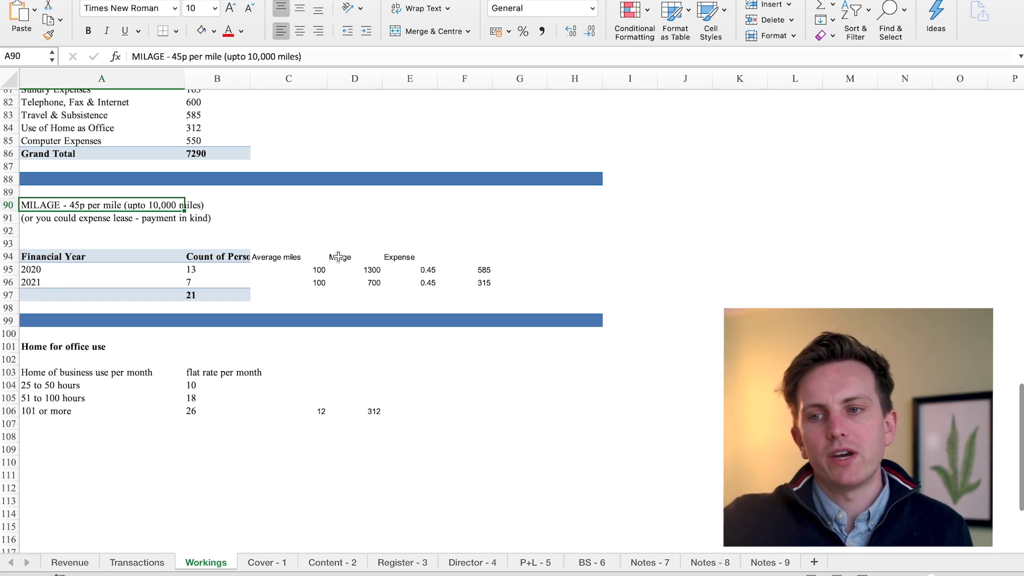
{"action": "scroll", "coordinate": [338, 257], "scroll_direction": "down", "scroll_amount": 4}
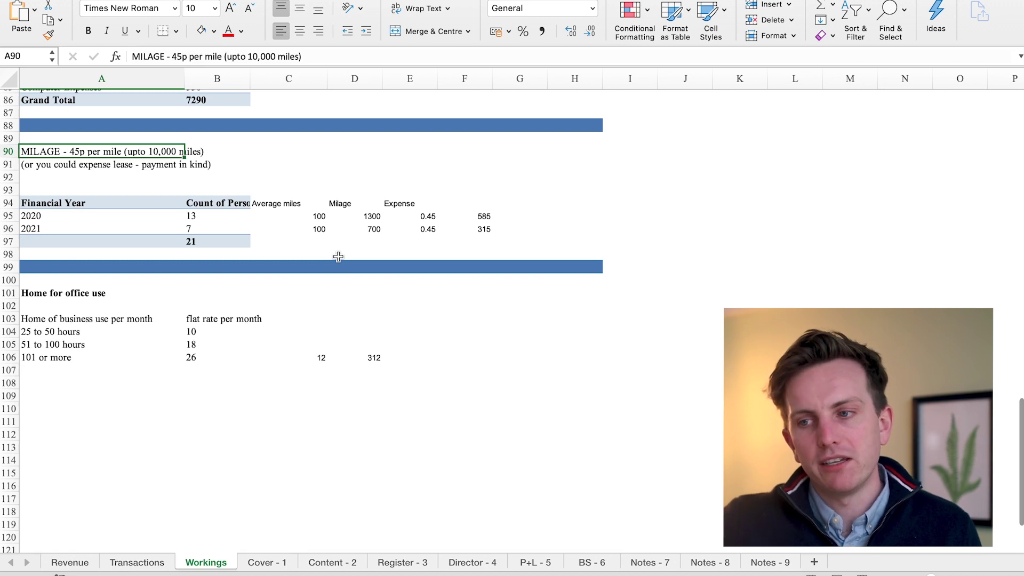
{"action": "scroll", "coordinate": [338, 256], "scroll_direction": "down", "scroll_amount": 1}
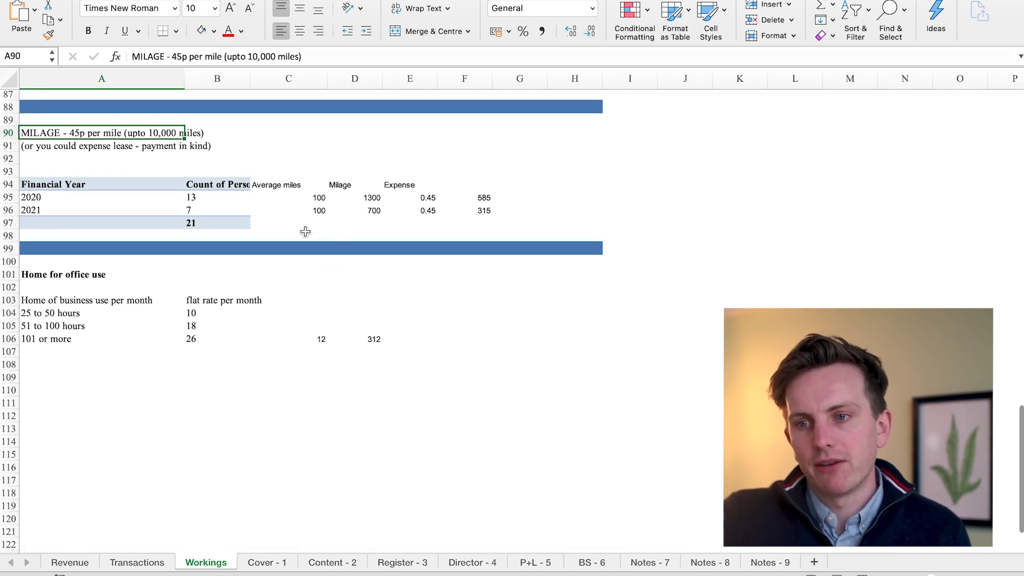
{"action": "left_click", "coordinate": [489, 197]}
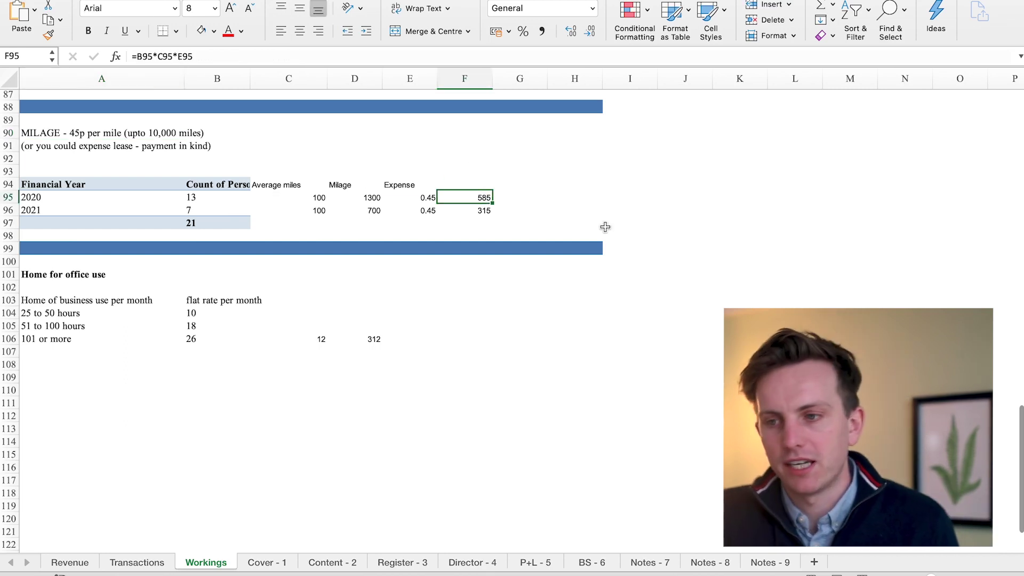
{"action": "scroll", "coordinate": [605, 227], "scroll_direction": "down", "scroll_amount": 1}
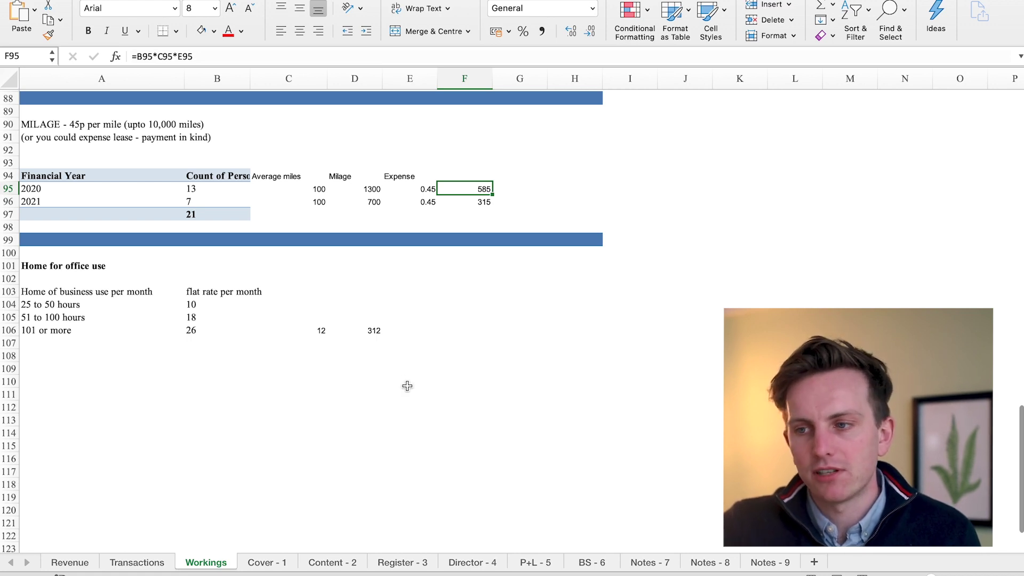
{"action": "scroll", "coordinate": [351, 353], "scroll_direction": "down", "scroll_amount": 1}
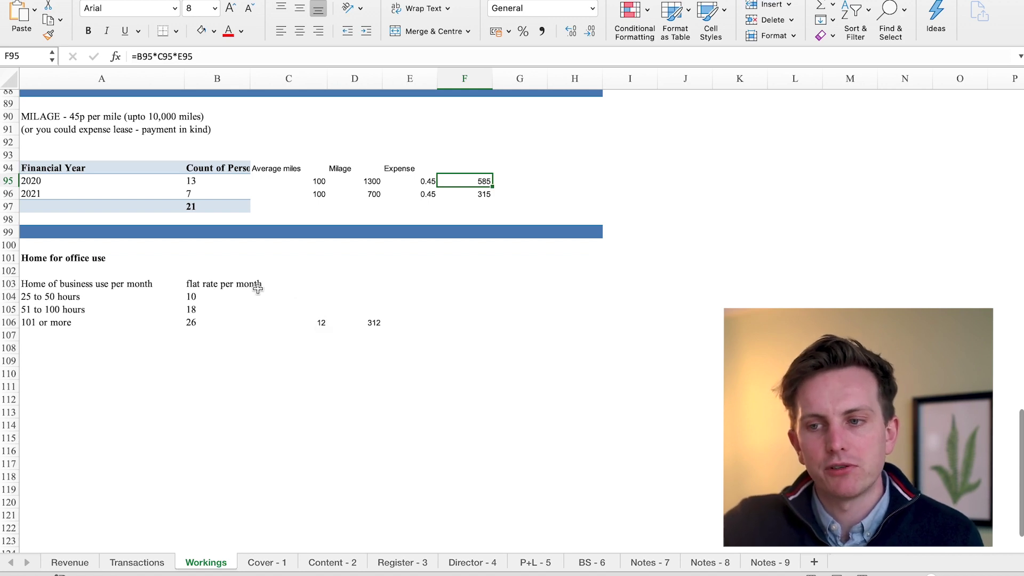
{"action": "left_click", "coordinate": [238, 297]}
{"action": "left_click", "coordinate": [249, 324]}
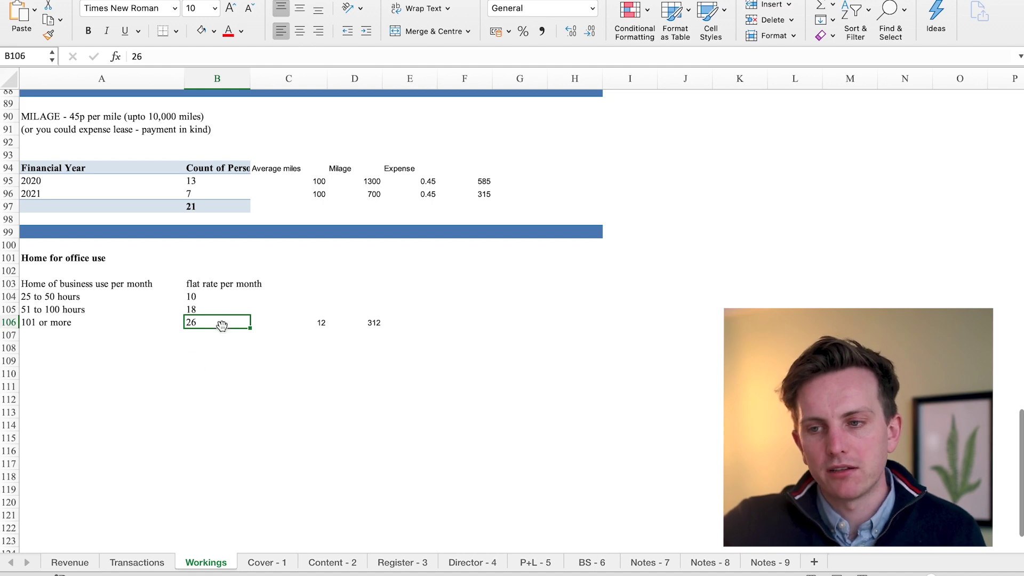
{"action": "left_click", "coordinate": [313, 325]}
{"action": "left_click", "coordinate": [406, 323]}
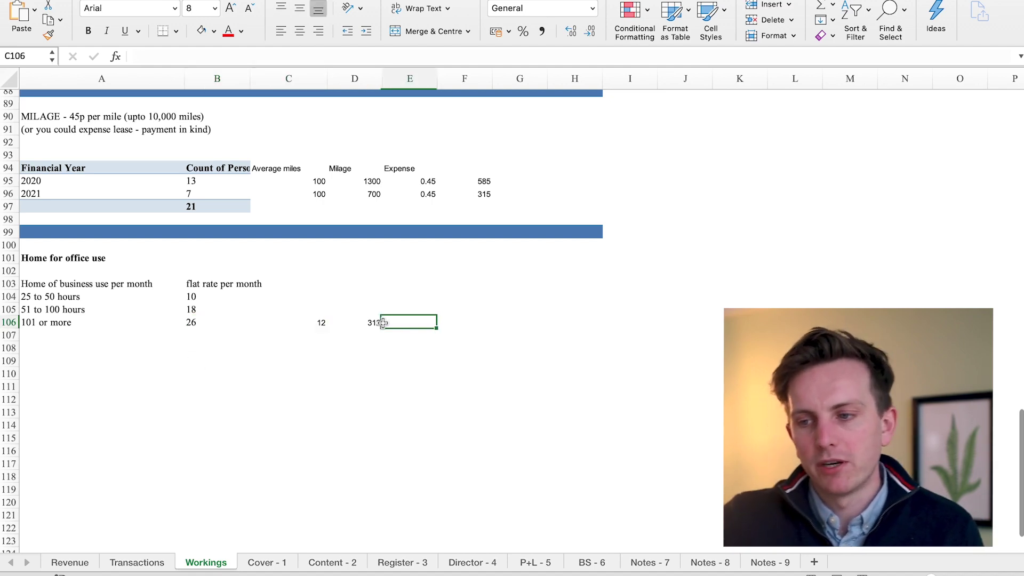
{"action": "left_click", "coordinate": [165, 563]}
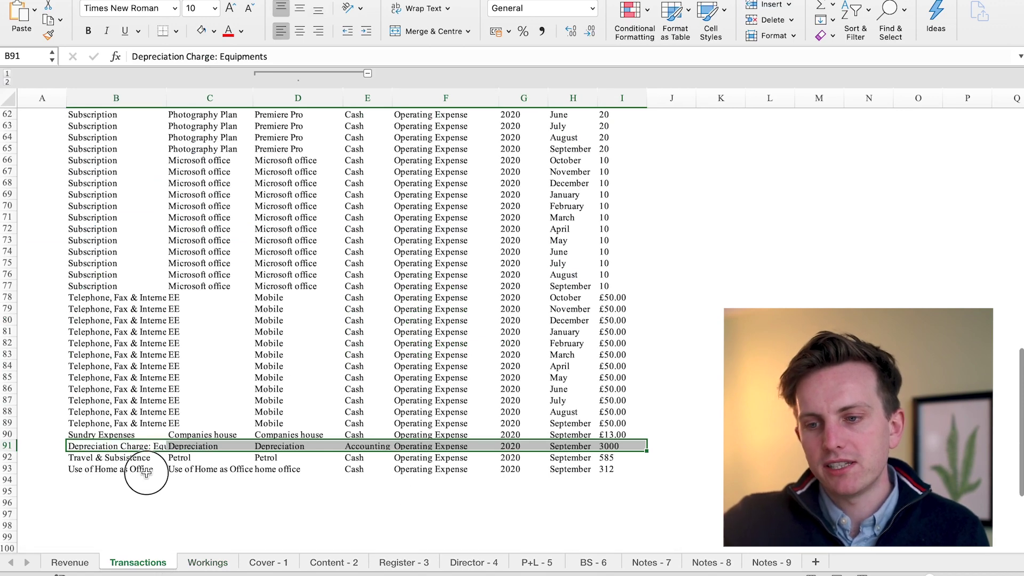
Select the last three expense rows, then the 3000 equipment depreciation row.
{"action": "left_click_drag", "start_coordinate": [139, 470], "coordinate": [640, 470]}
{"action": "left_click_drag", "start_coordinate": [110, 446], "coordinate": [622, 449]}
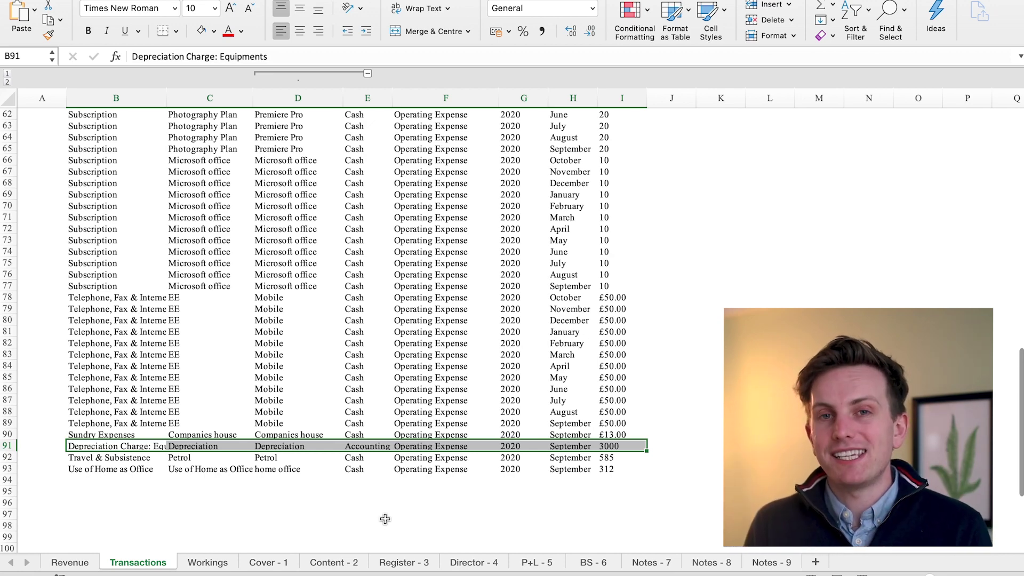
Move to the Workings sheet with Ctrl+Page Down.
{"action": "key", "text": "ctrl+Page_Down"}
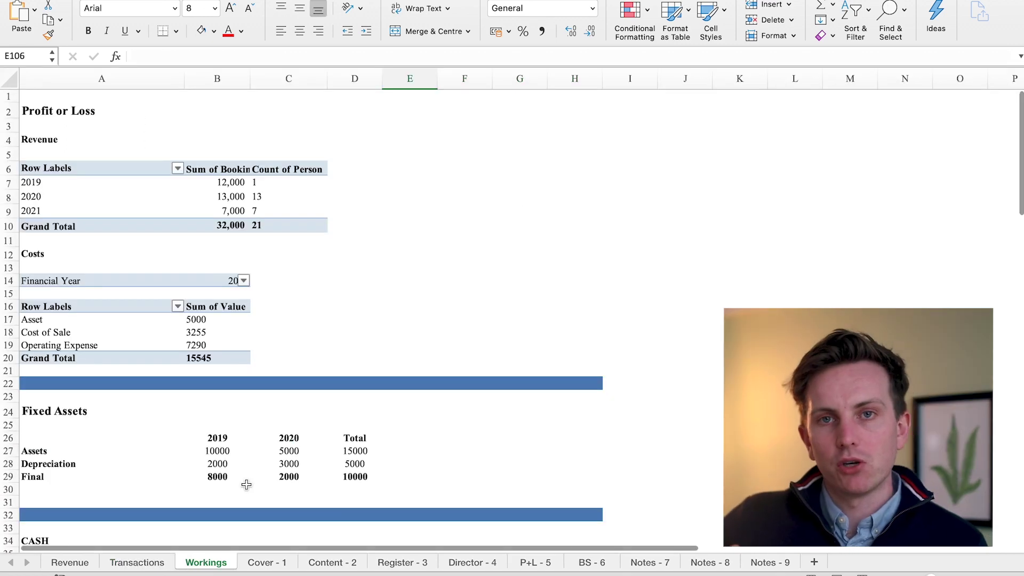